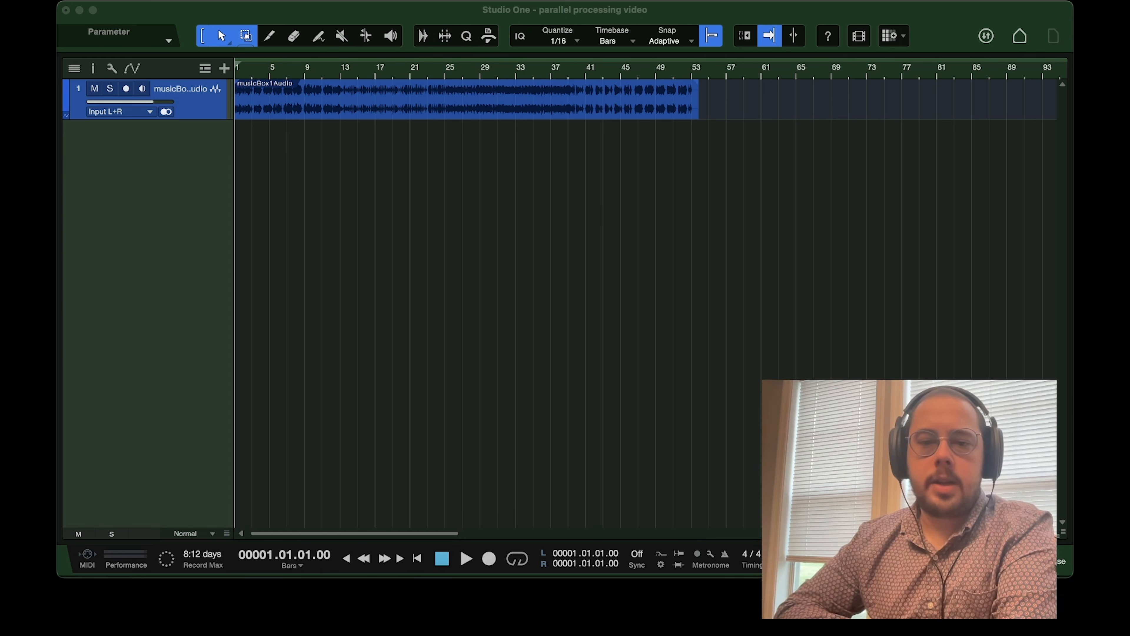
Zoom in on the timeline, play the start of the musicBox1Audio track, and return the playhead to the beginning.
key("e")
key("e")
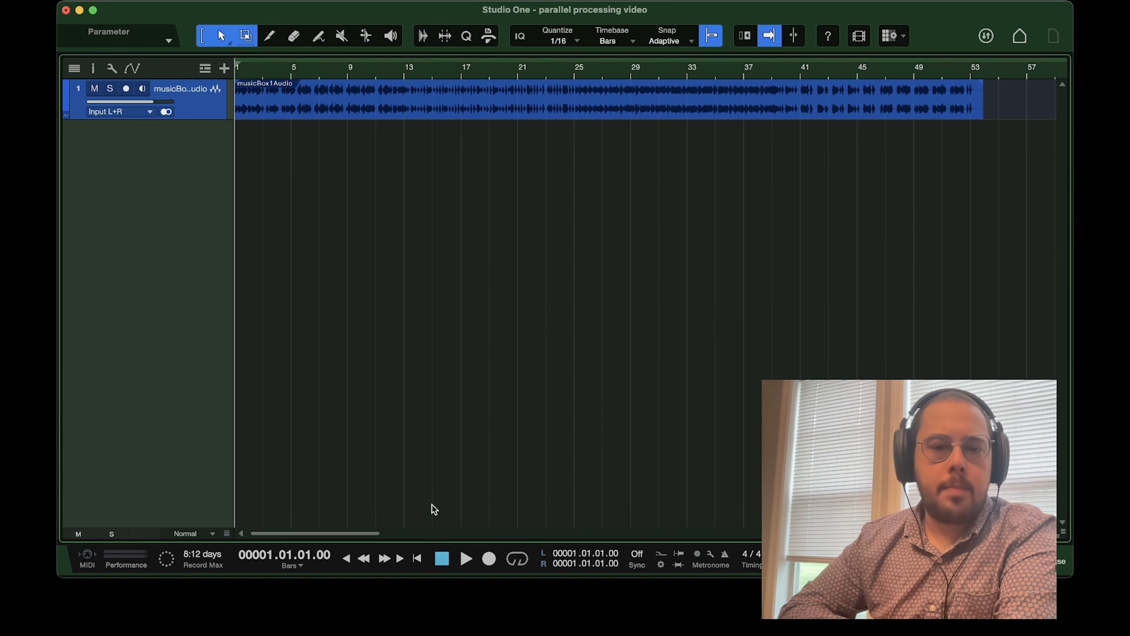
left_click(462, 558)
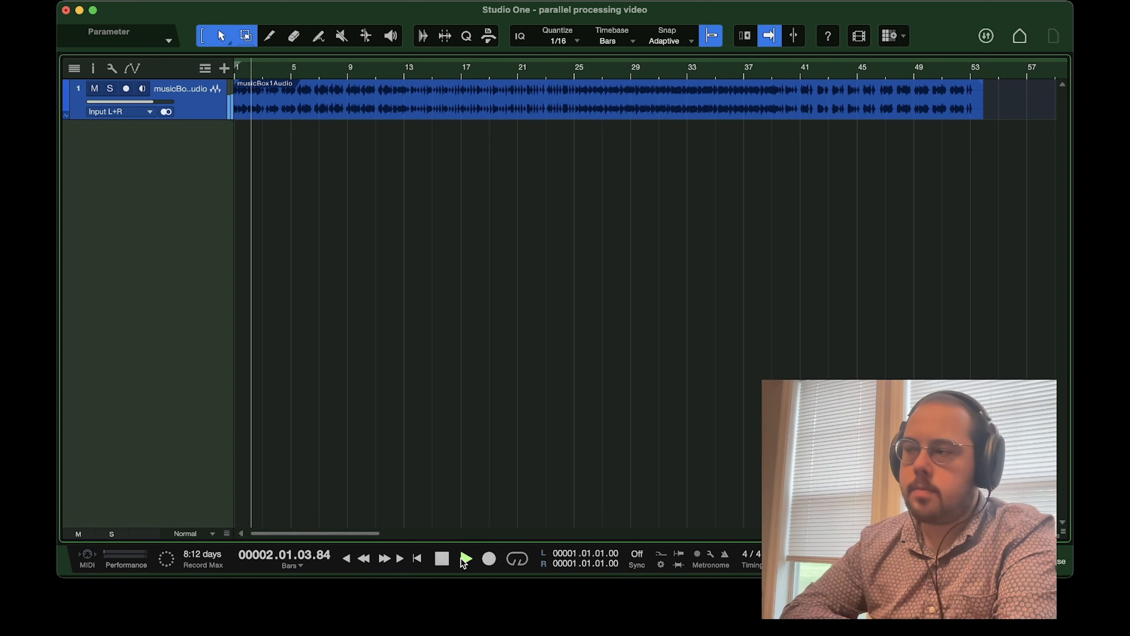
left_click(442, 559)
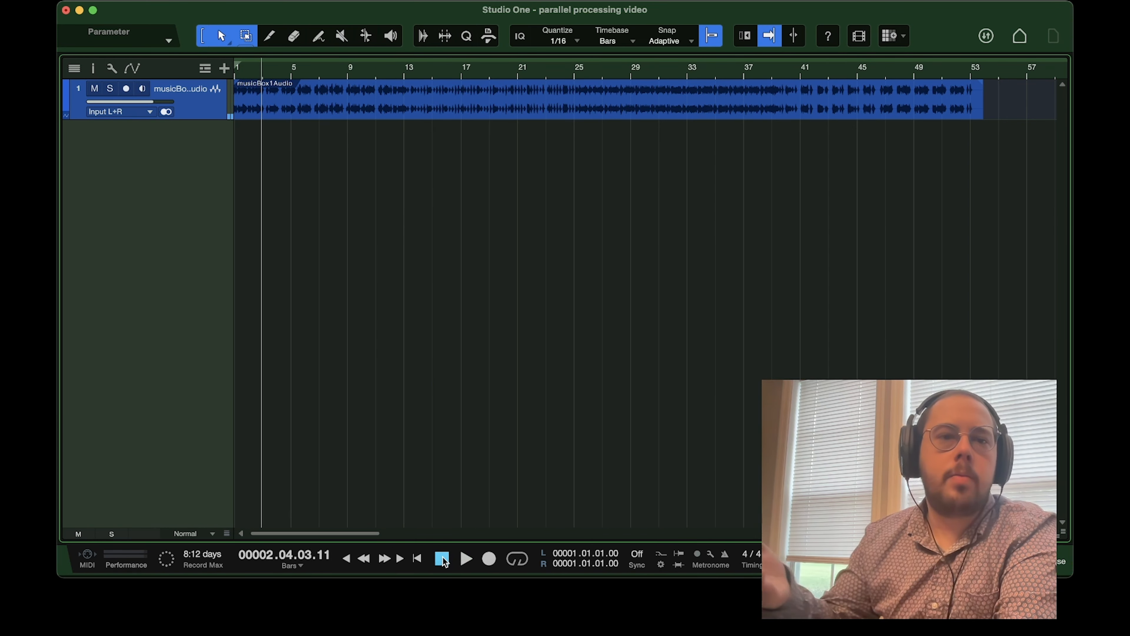
left_click(442, 559)
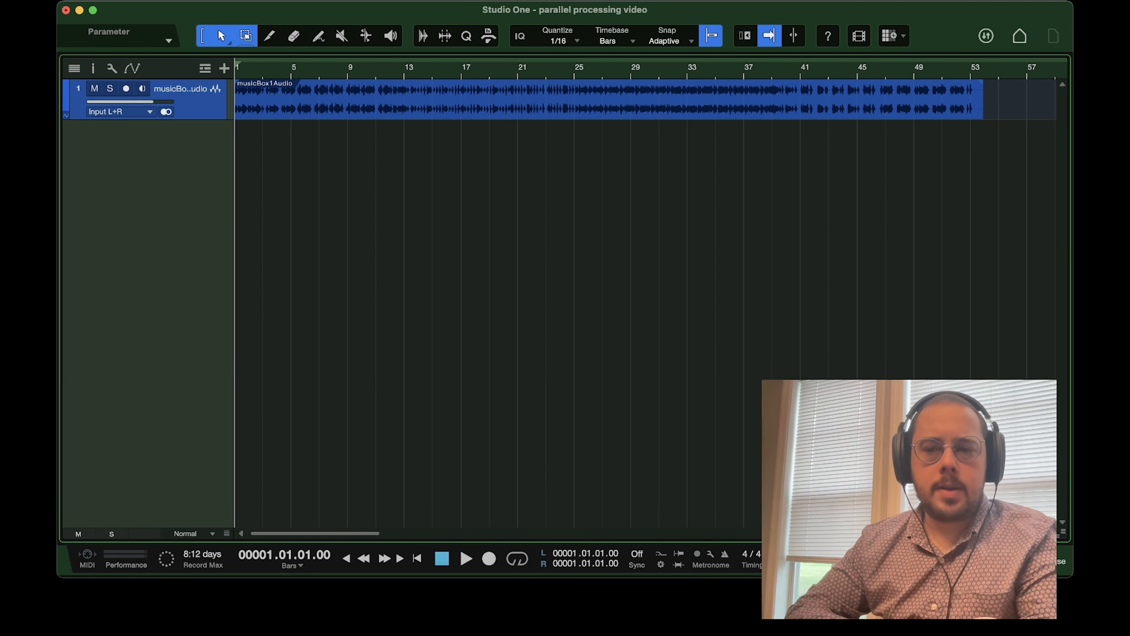
Show the mixer console, enlarge it upward, and open the browser's list of installed effects.
key("F3")
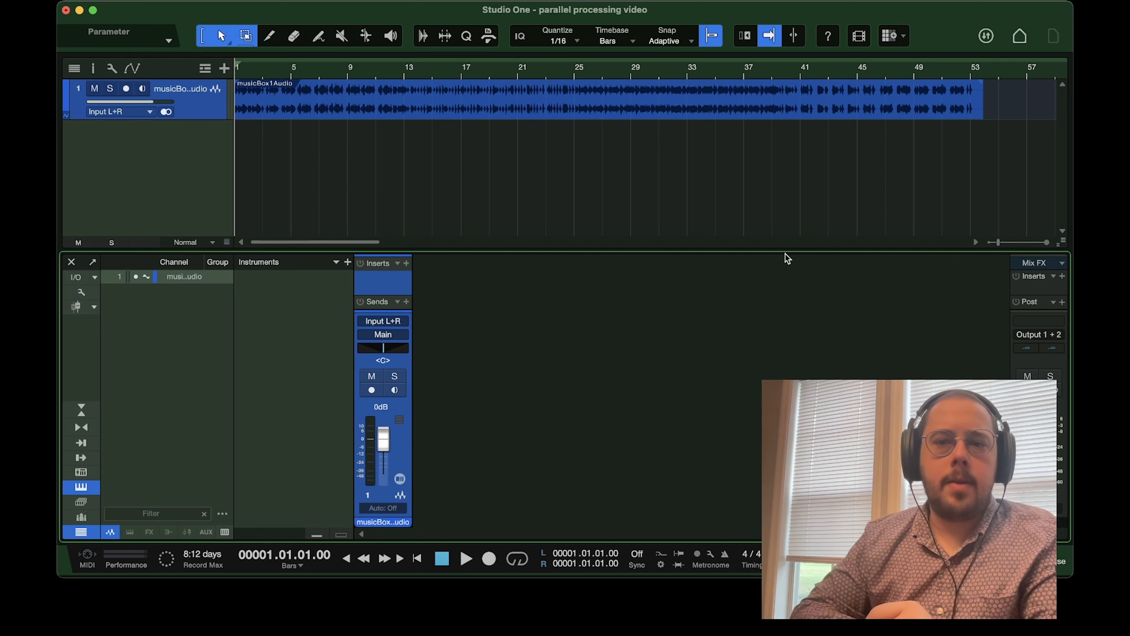
left_click_drag(780, 251, 758, 143)
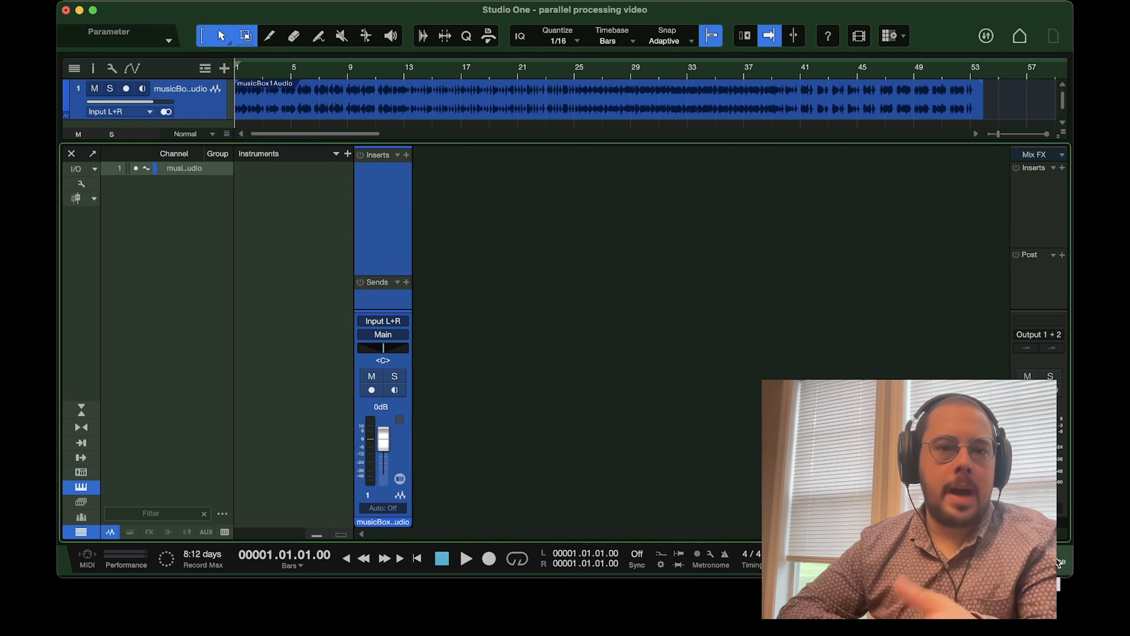
left_click(1060, 561)
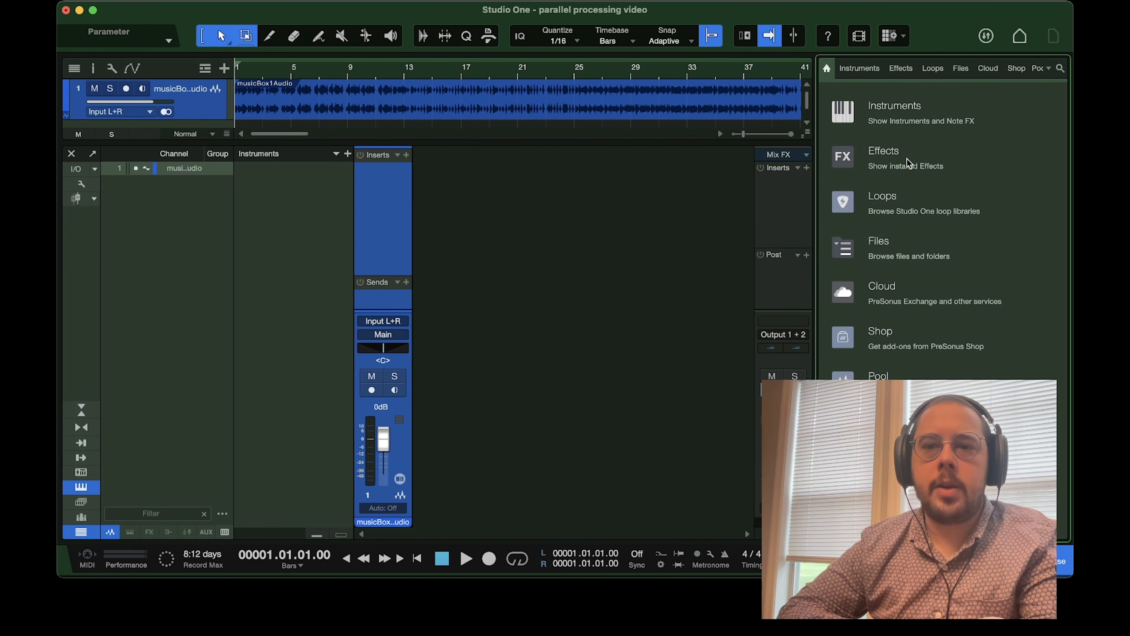
left_click(883, 155)
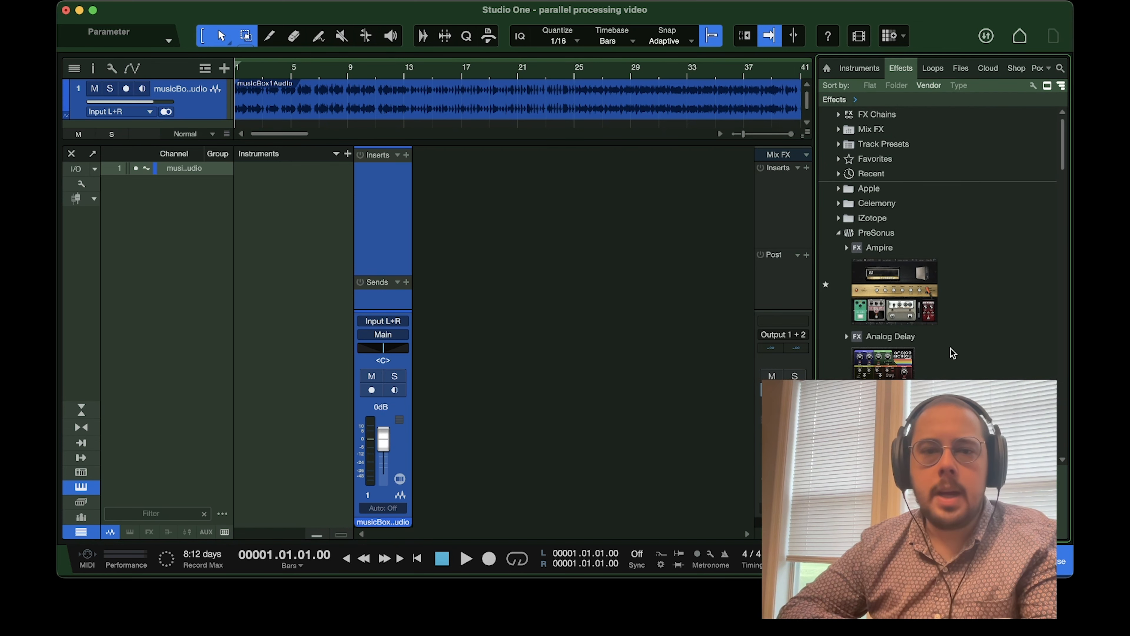
Insert Room Reverb from the favorite effects on the musicBox1Audio channel, closing the plug-in window and the browser.
scroll(951, 351, "down", 3)
scroll(951, 349, "down", 10)
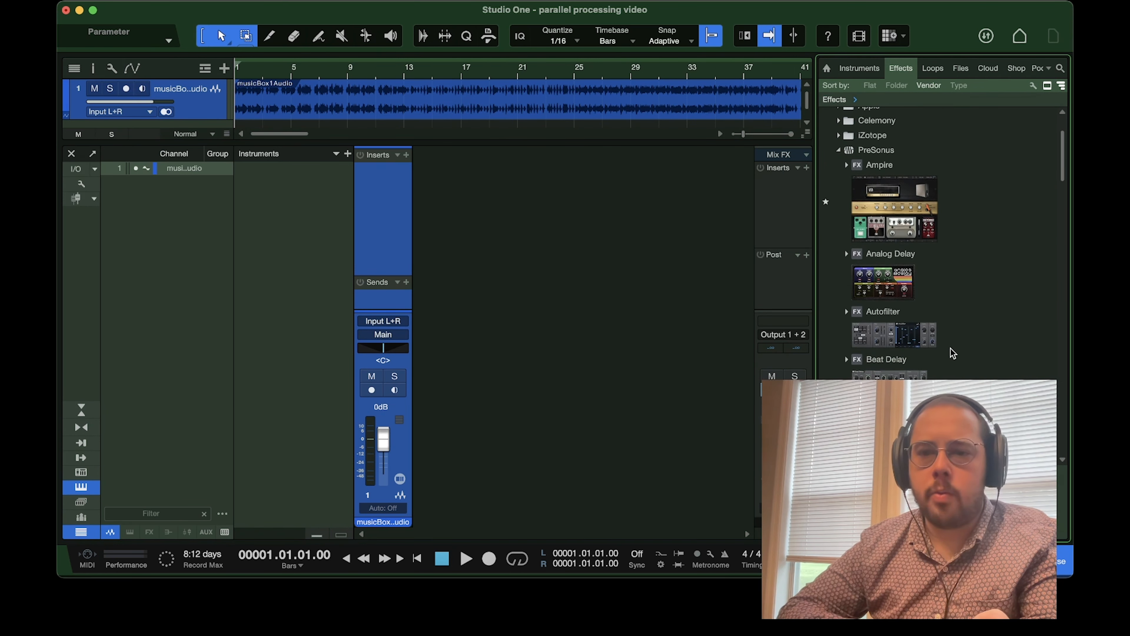
scroll(950, 348, "down", 10)
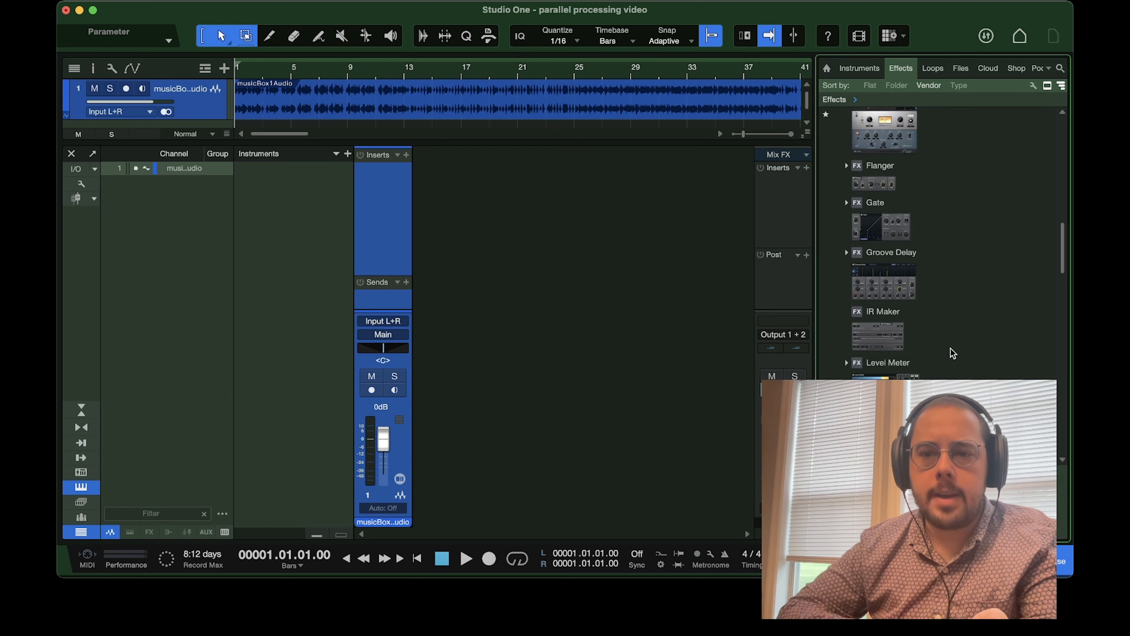
scroll(950, 348, "down", 3)
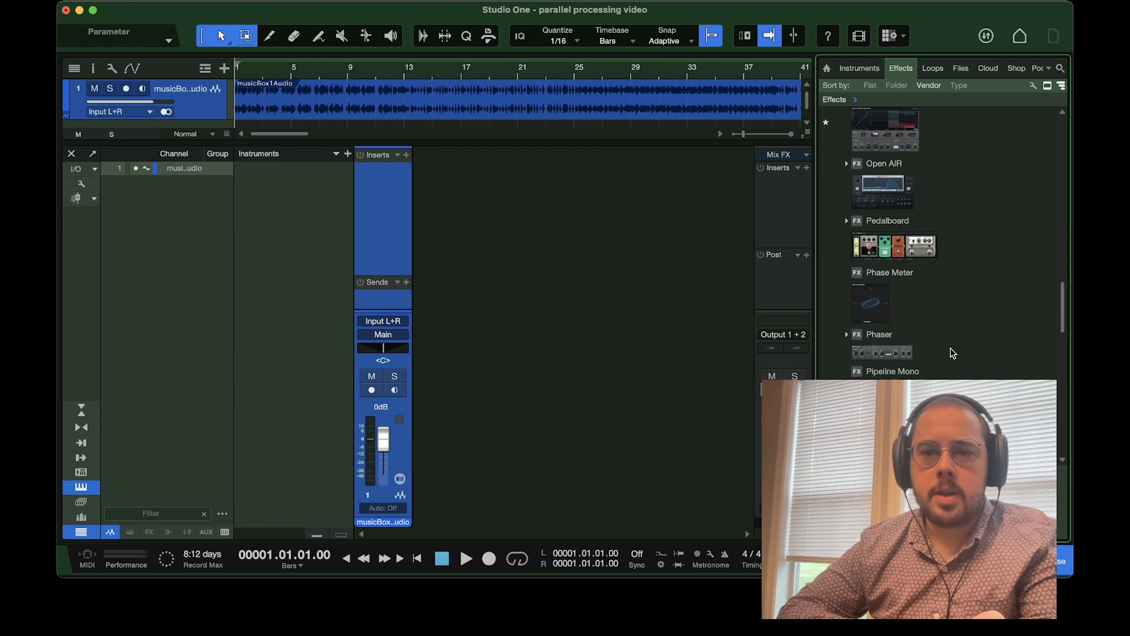
scroll(950, 348, "up", 15)
scroll(950, 348, "up", 10)
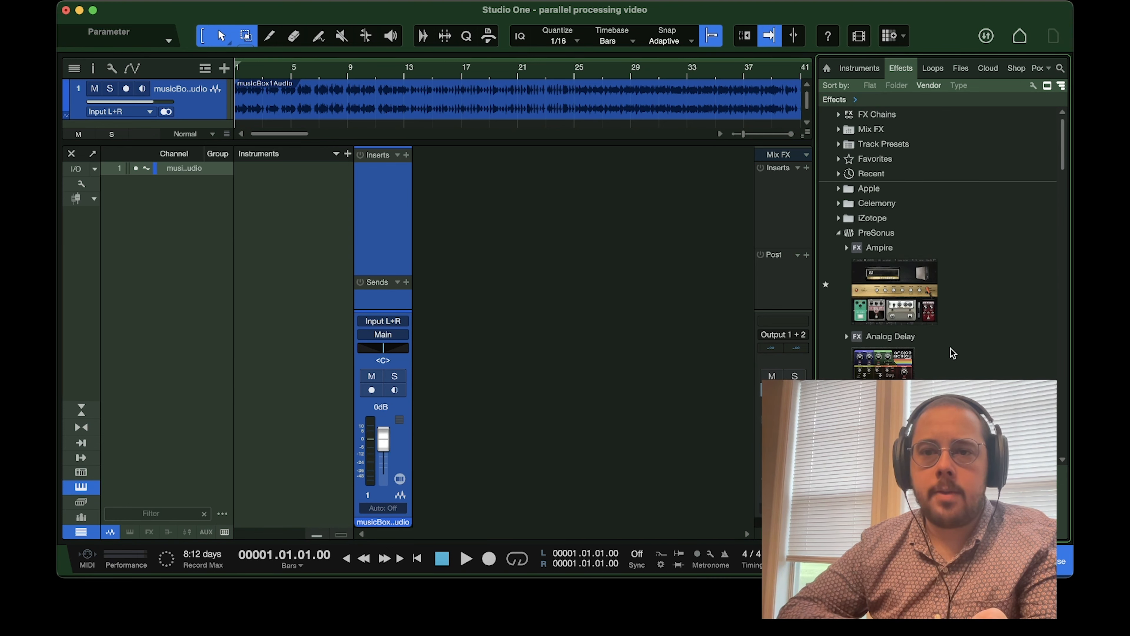
left_click(839, 161)
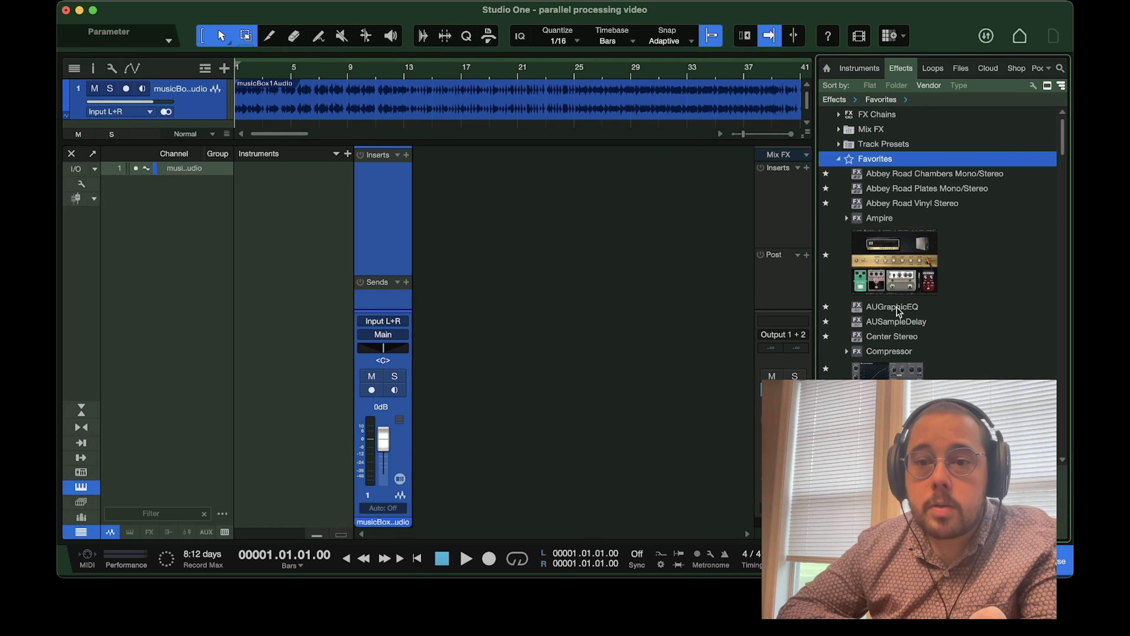
scroll(912, 339, "down", 5)
scroll(913, 339, "down", 8)
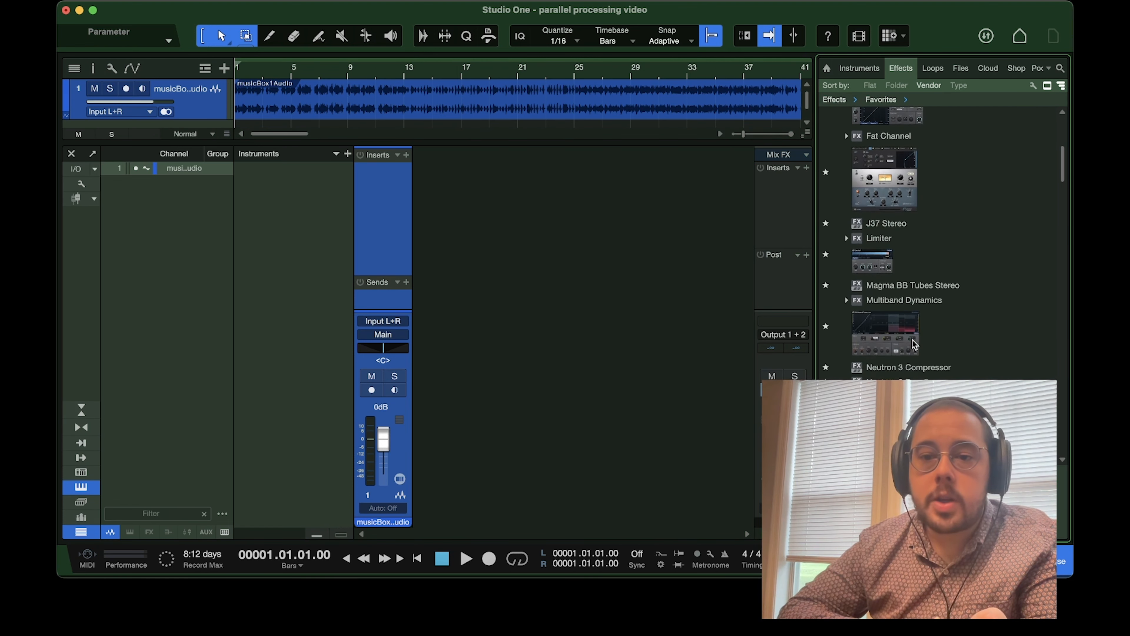
scroll(912, 339, "down", 2)
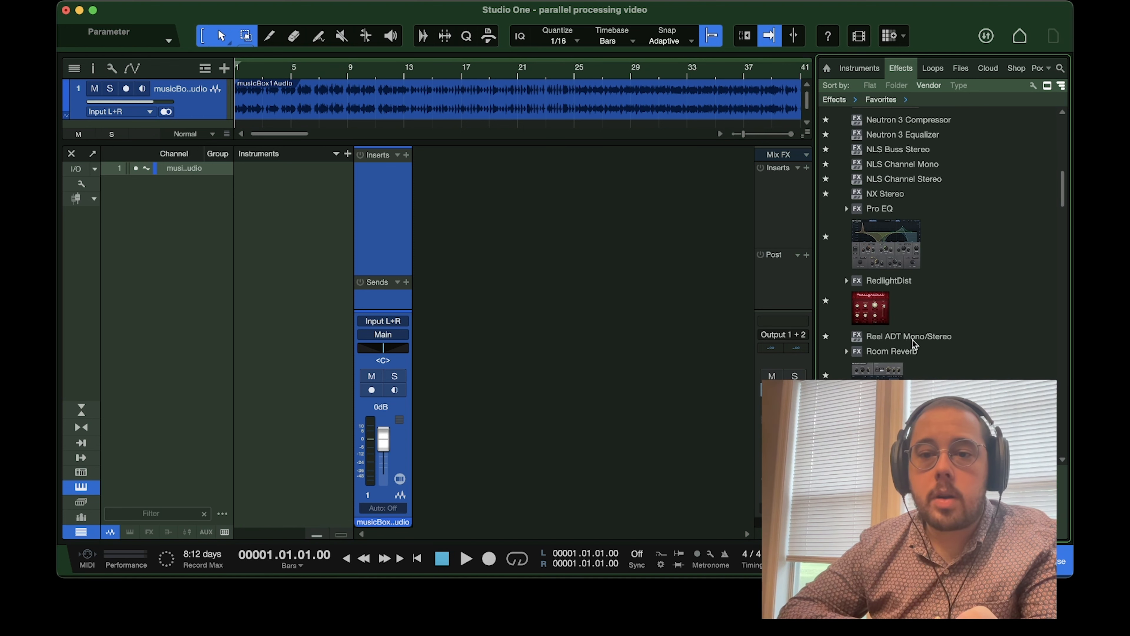
left_click_drag(888, 352, 403, 179)
left_click(763, 69)
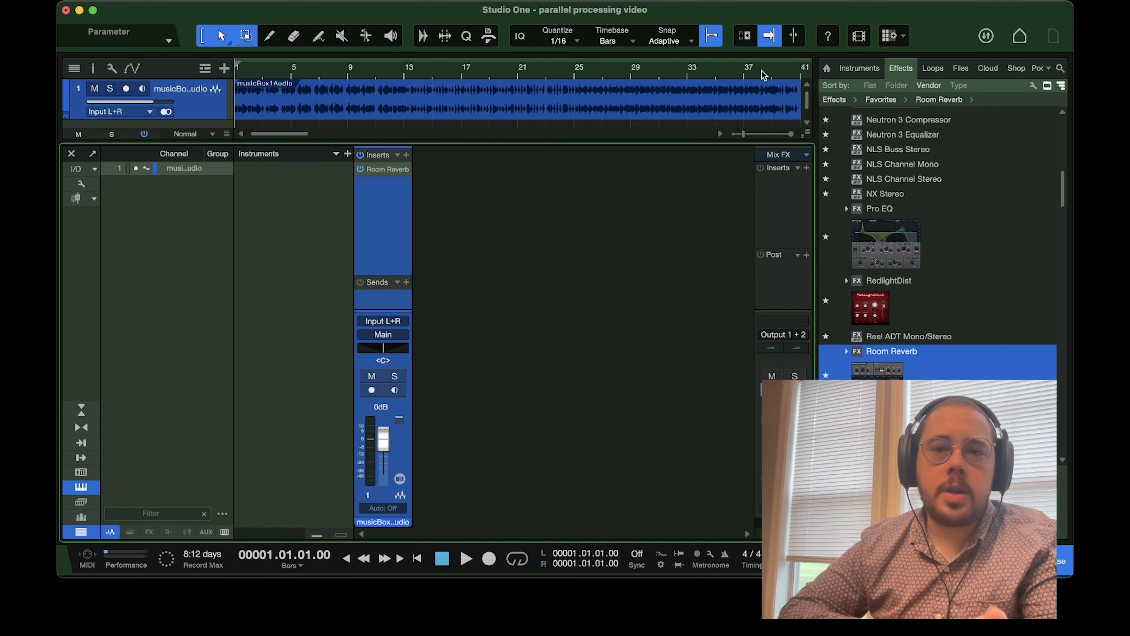
left_click(1059, 561)
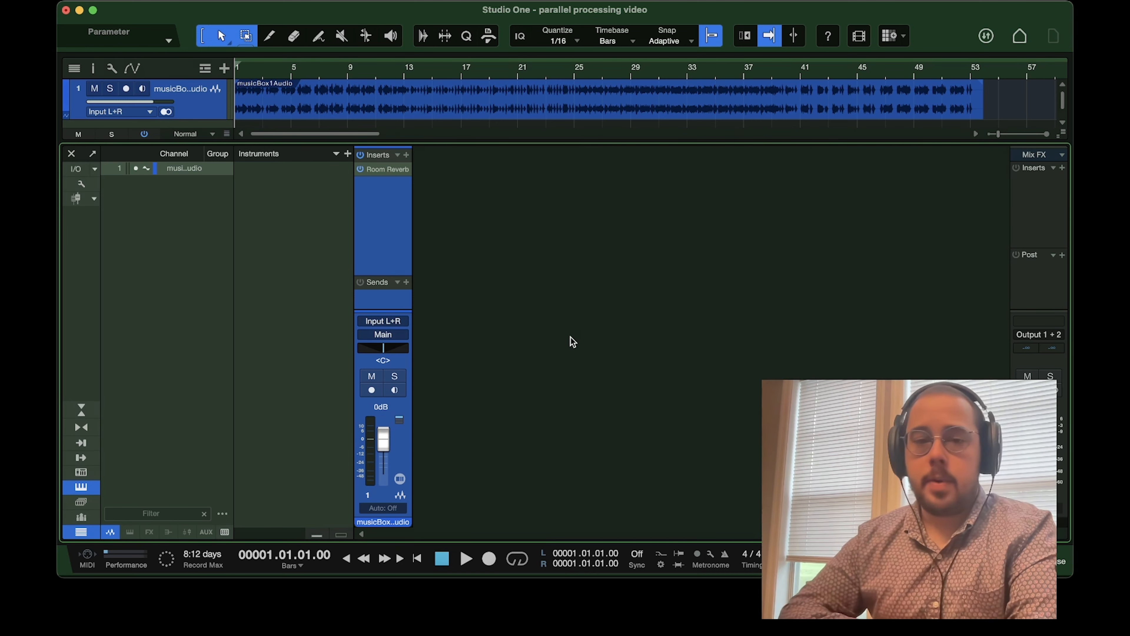
Play the opening bars of the musicBox1Audio track to hear it with the inserted reverb, and stop playback.
left_click(464, 559)
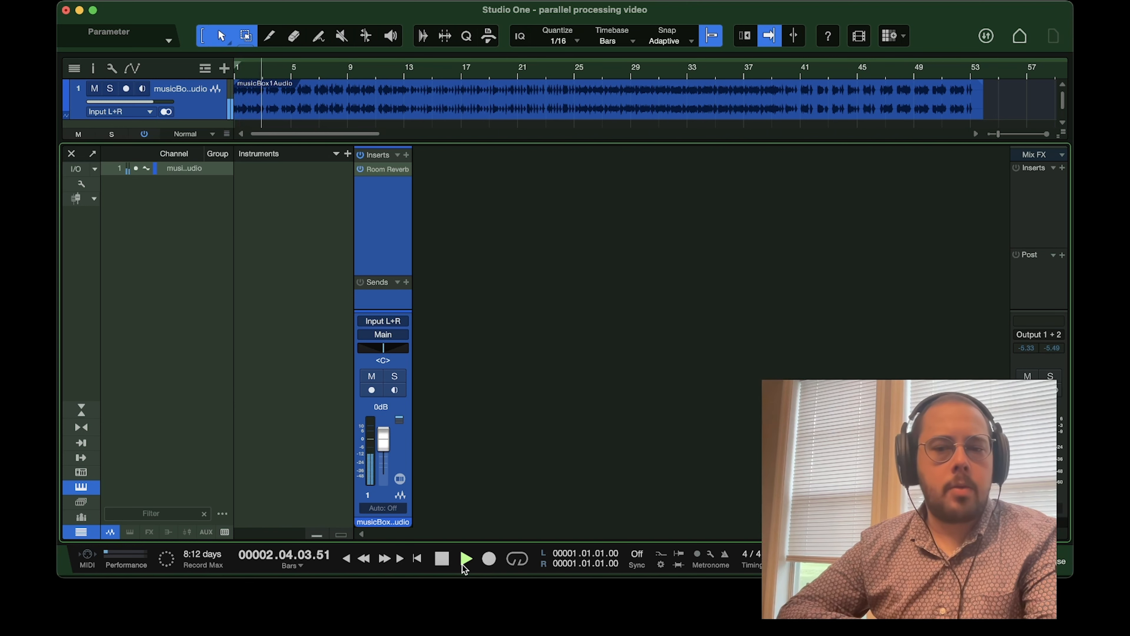
left_click(443, 562)
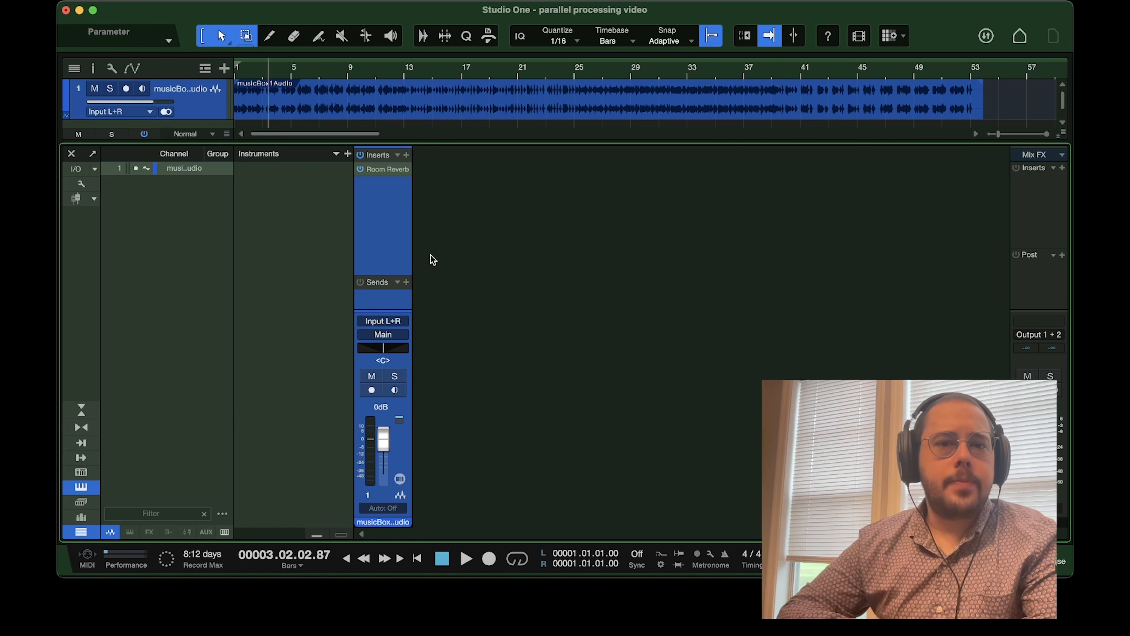
Add an FX channel to the mixer and name it "reverb".
right_click(468, 258)
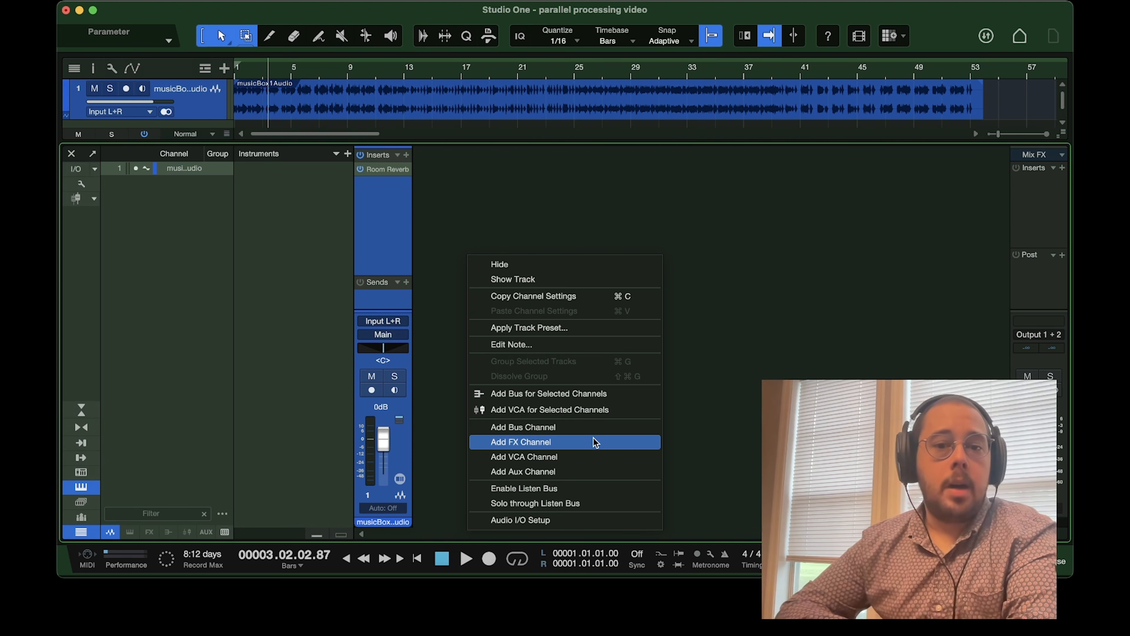
left_click(541, 442)
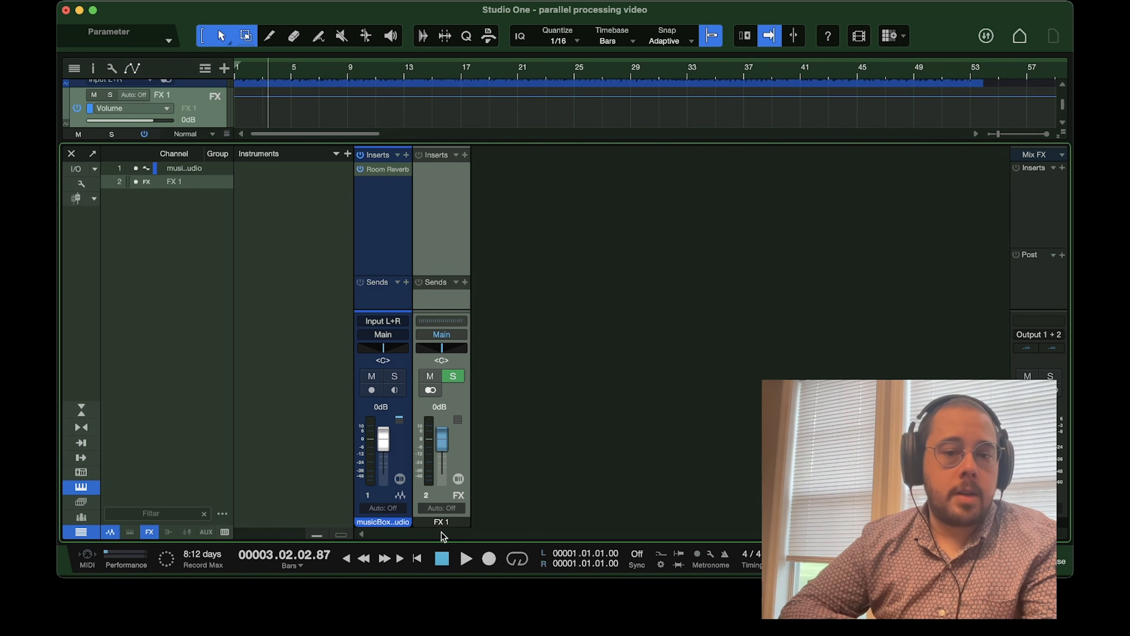
double_click(441, 522)
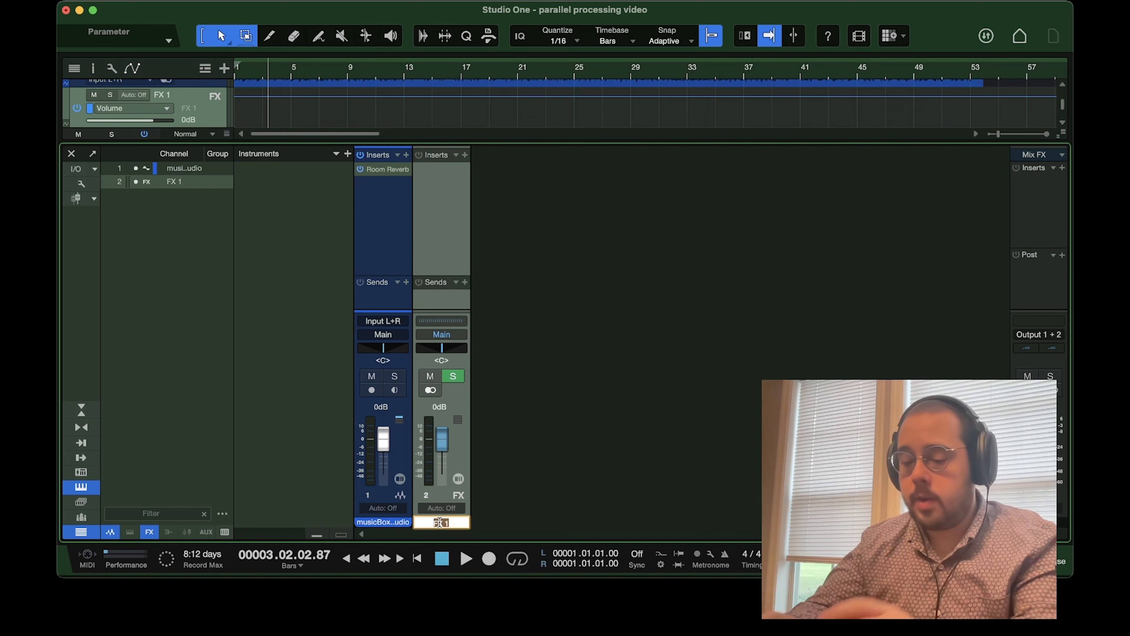
type("reverb")
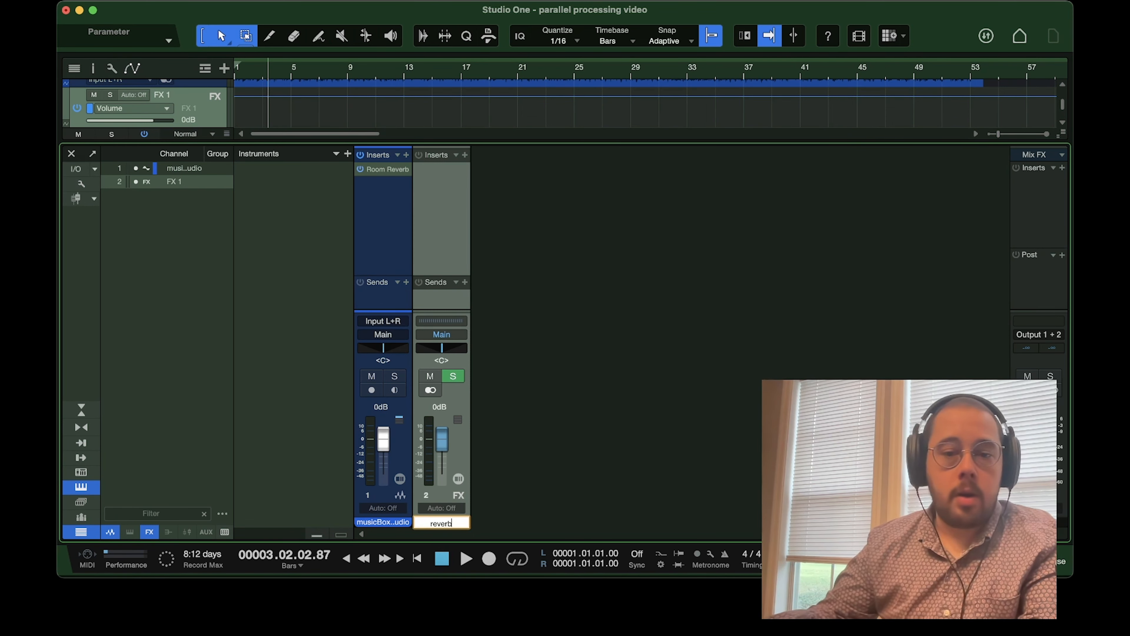
key("Return")
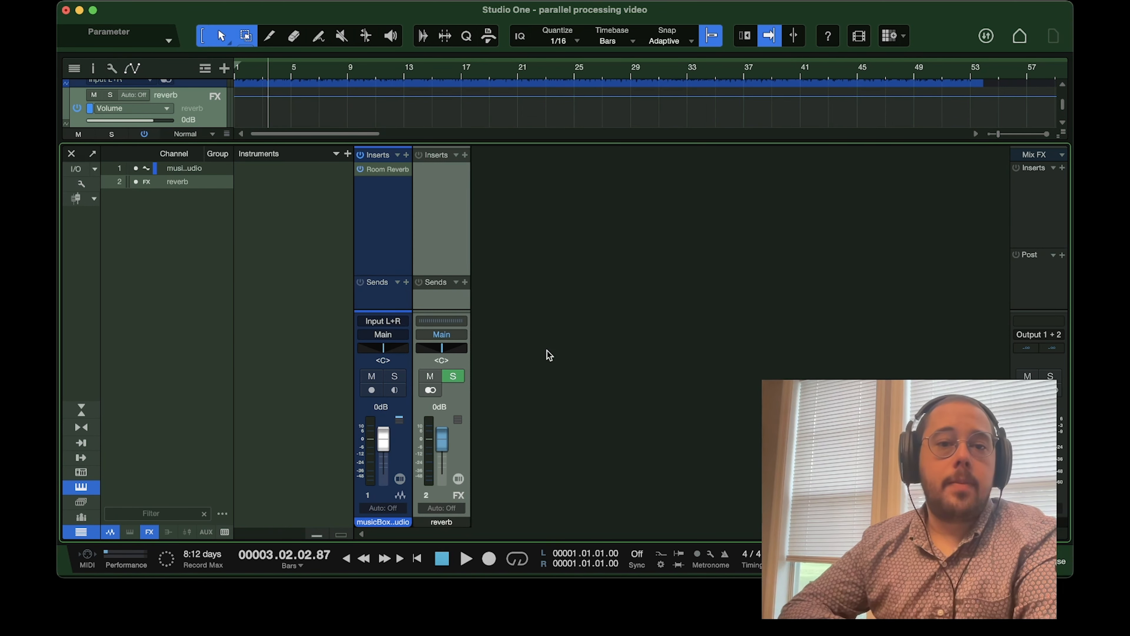
Copy the Room Reverb insert from the musicBox1Audio channel to the reverb FX channel and close its plug-in window.
left_click(379, 176)
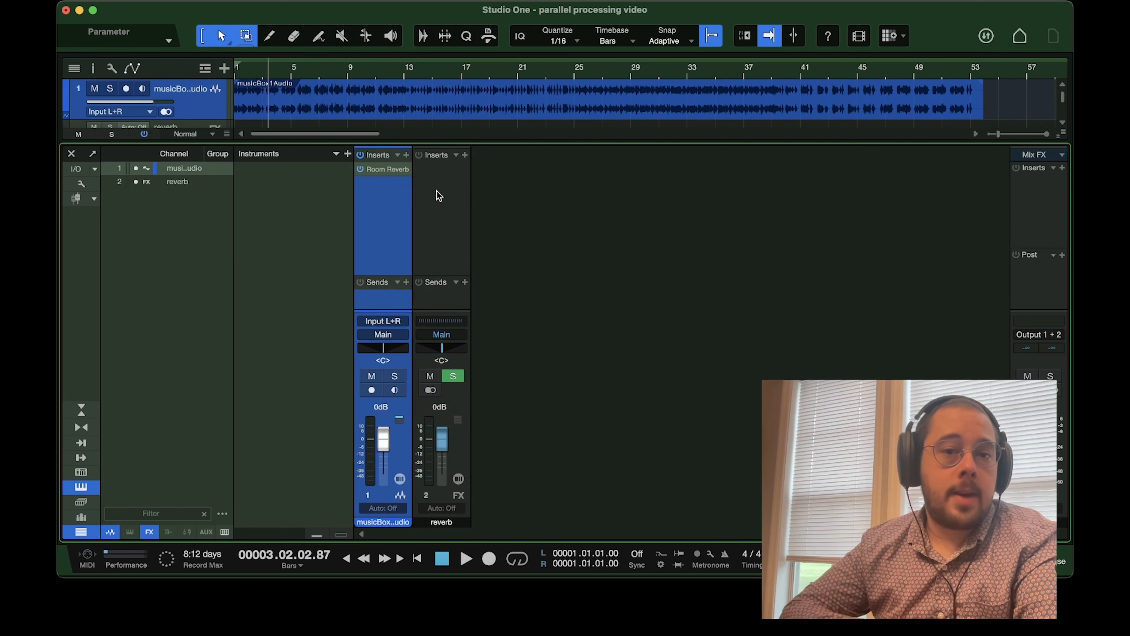
left_click_drag(375, 169, 449, 197)
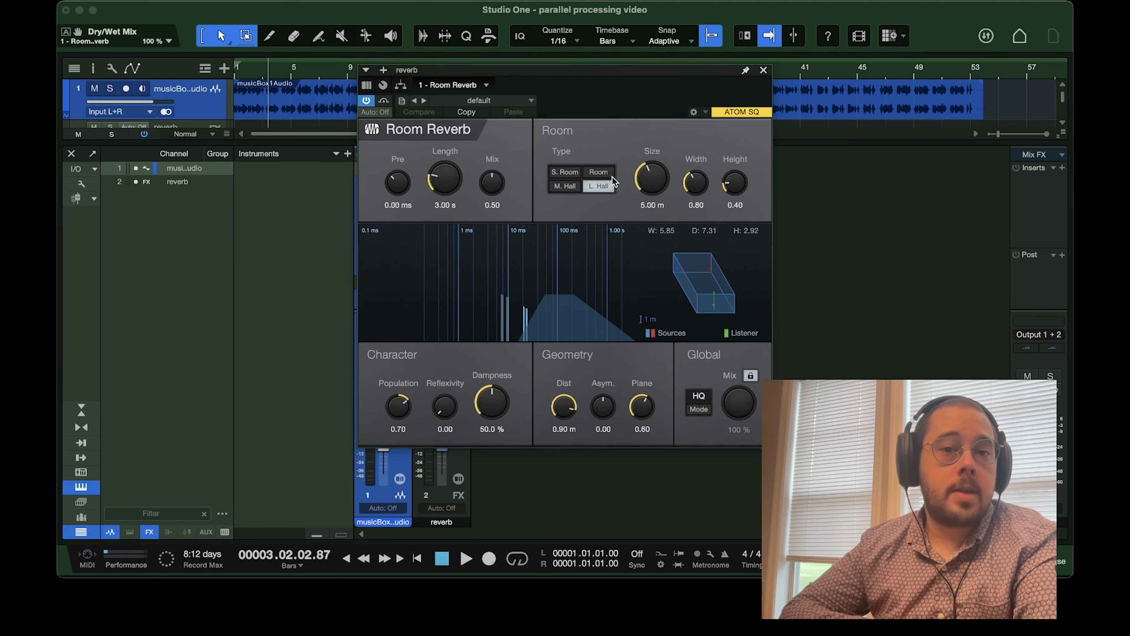
left_click(764, 70)
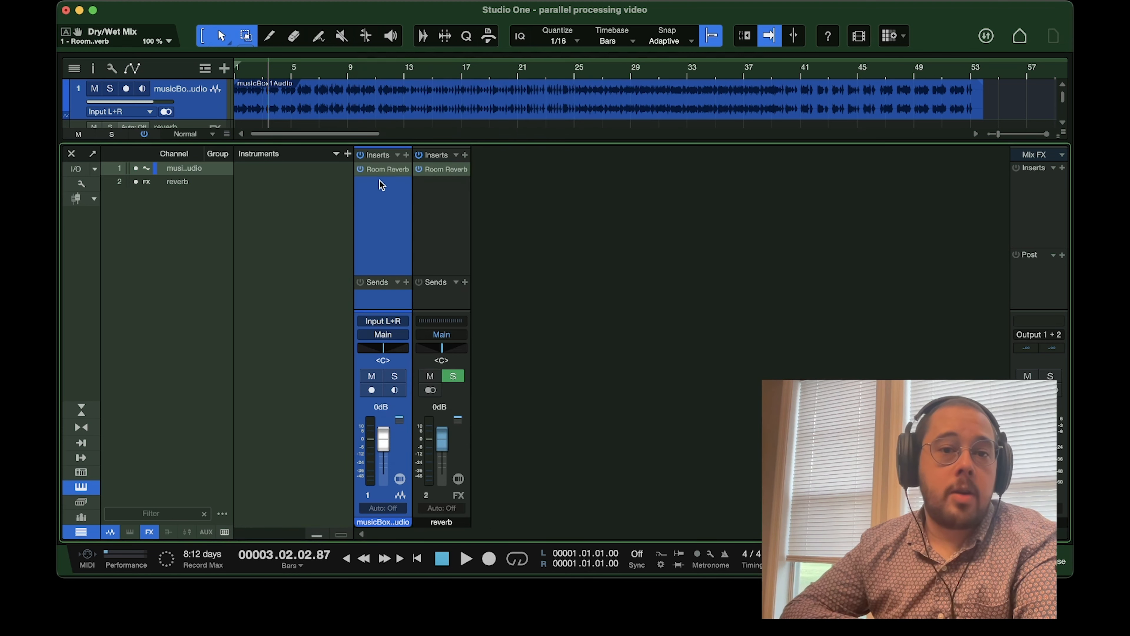
Deactivate the Room Reverb insert on the musicBox1Audio channel and collapse its parameter display.
left_click(360, 170)
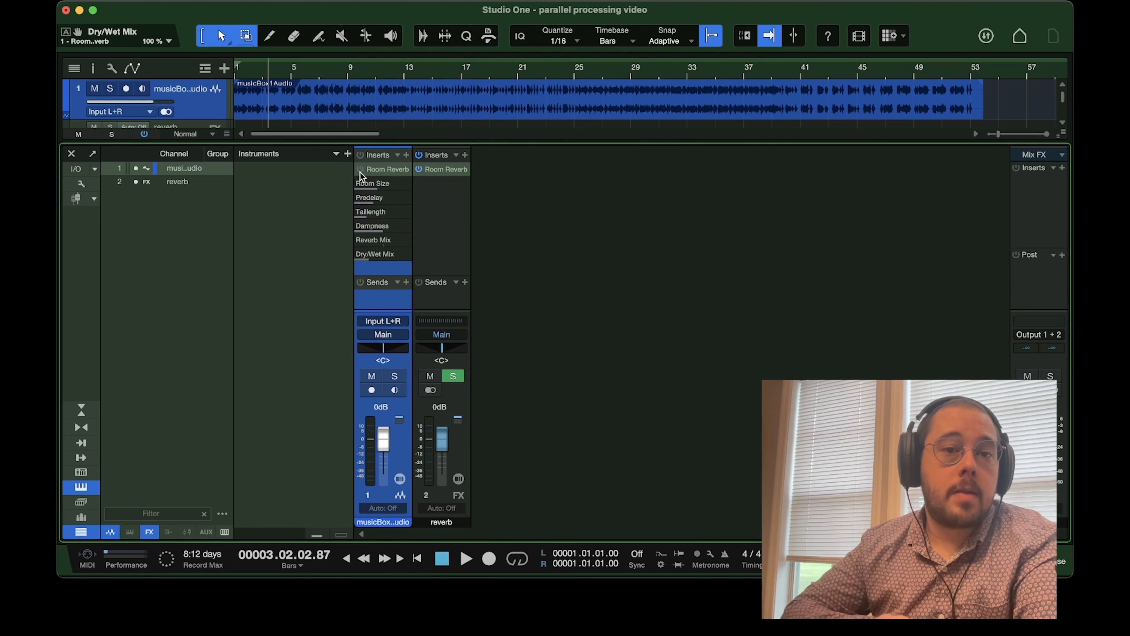
left_click(399, 156)
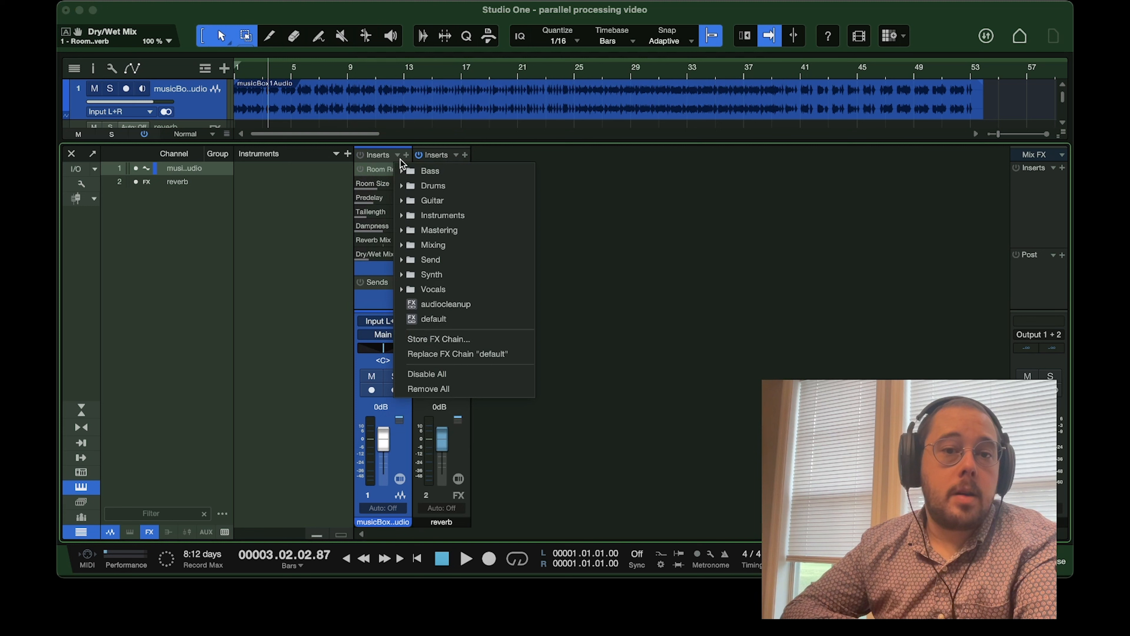
left_click(378, 171)
double_click(381, 170)
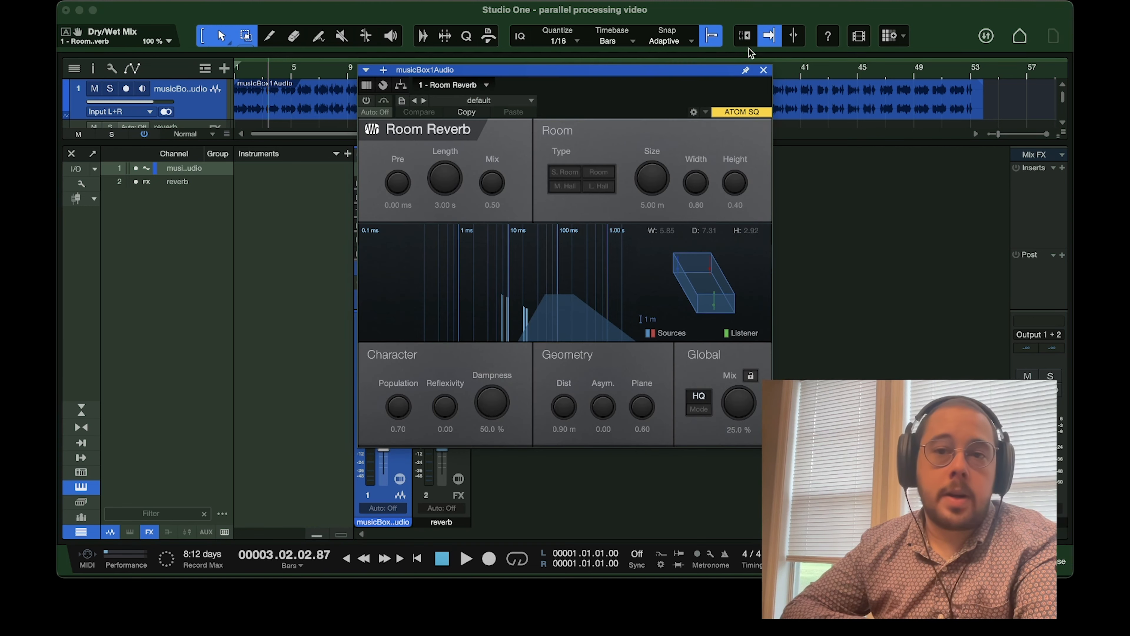
left_click(763, 70)
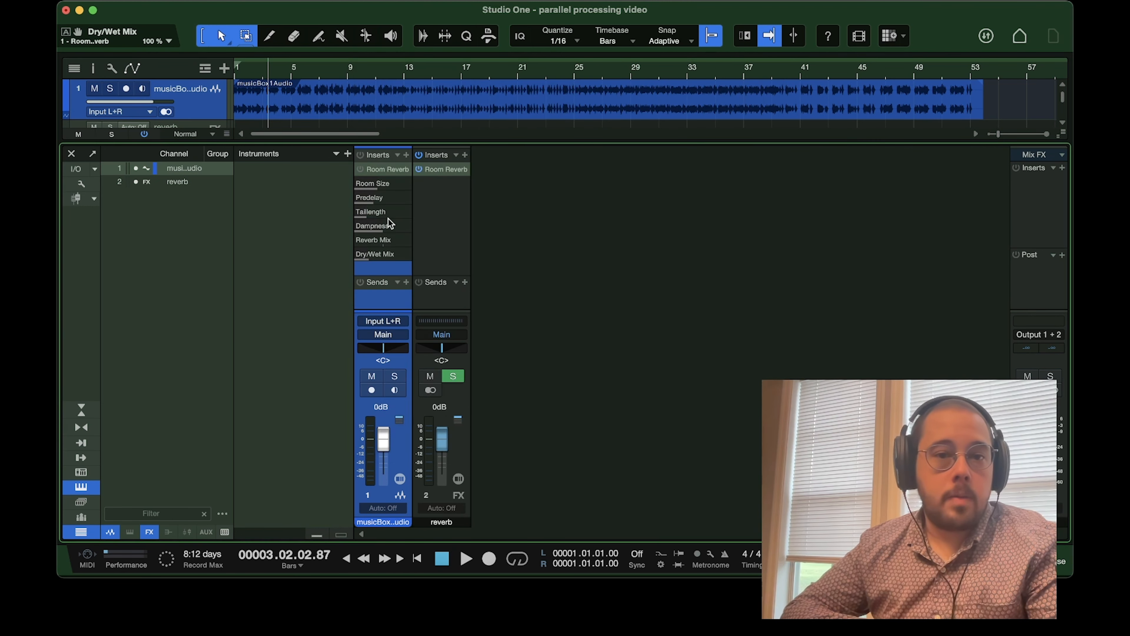
right_click(390, 185)
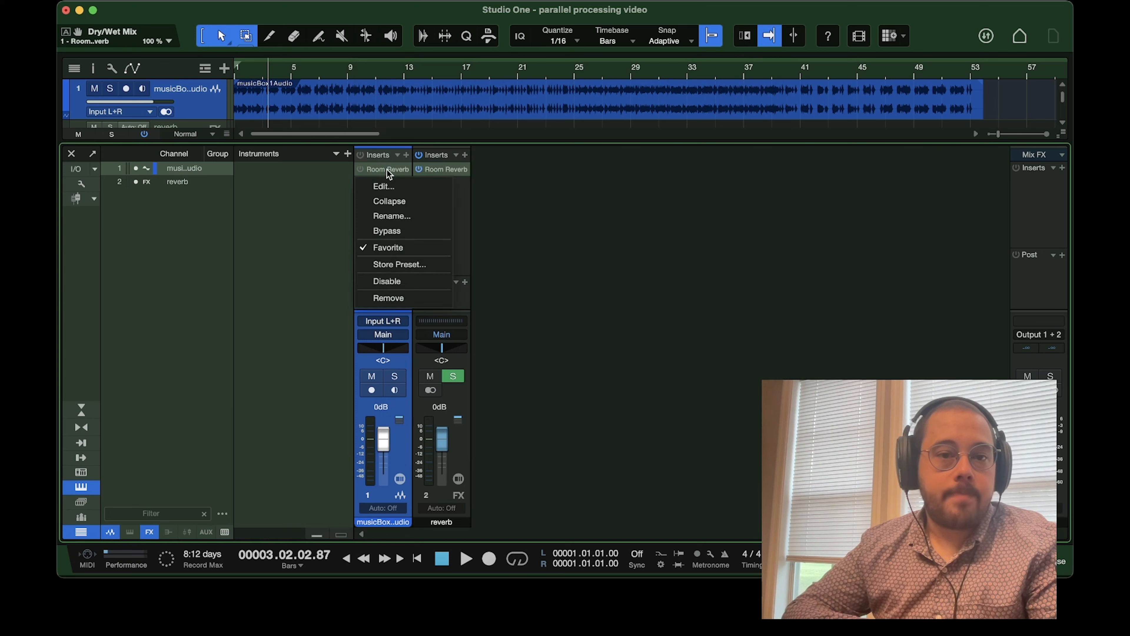
left_click(388, 203)
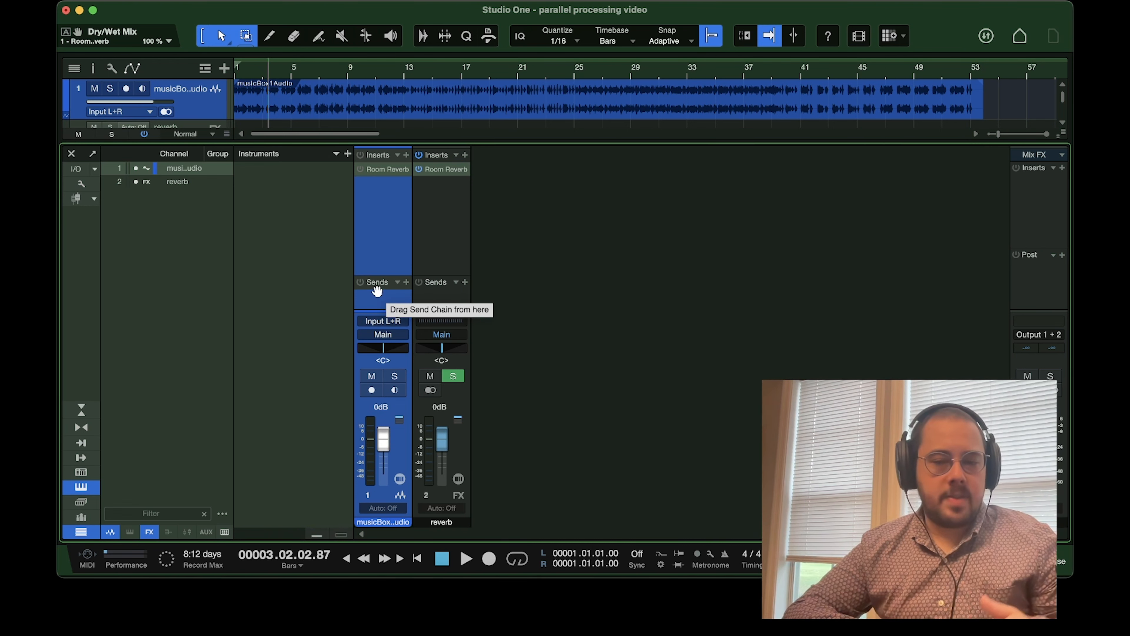
Add a send from the musicBox1Audio channel to the reverb FX channel and enlarge the sends area.
left_click(406, 282)
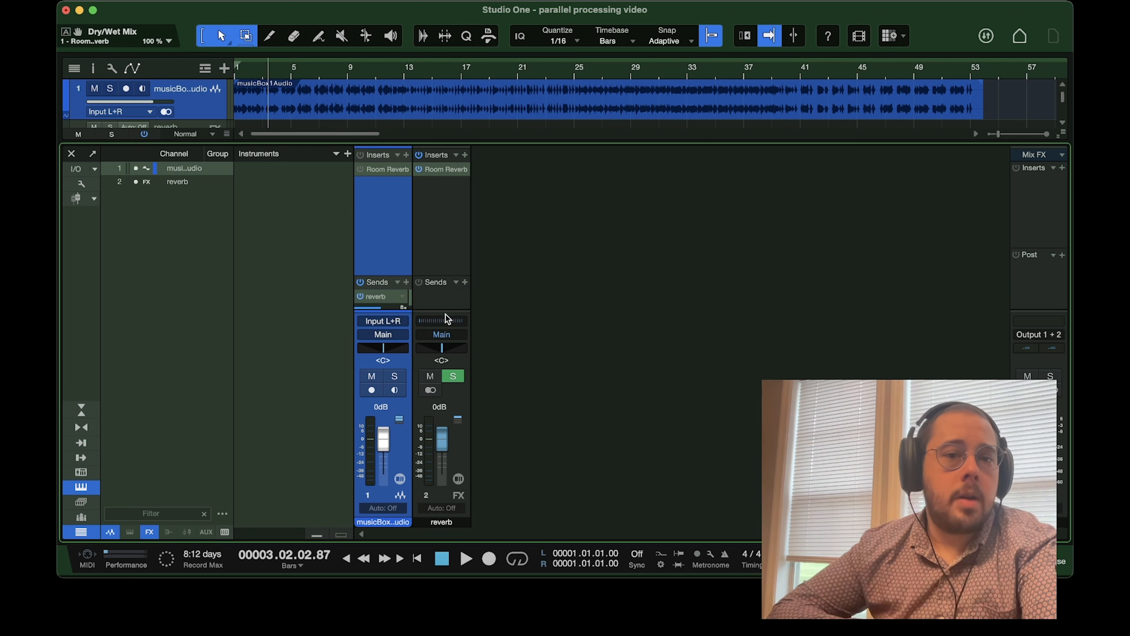
left_click_drag(389, 274, 382, 219)
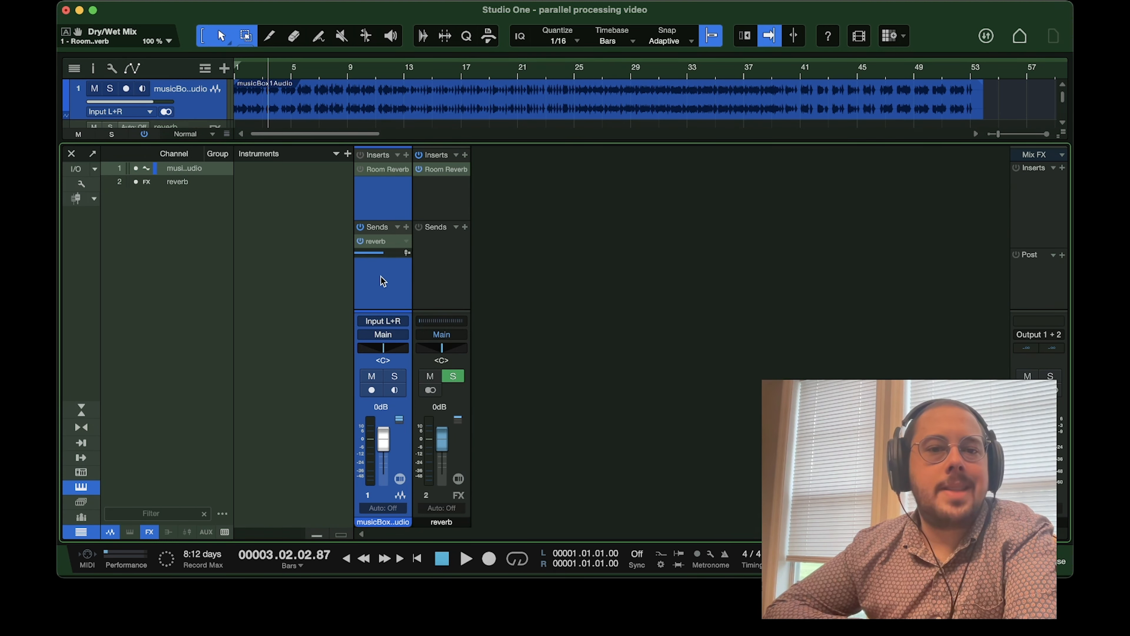
Pull the reverb FX channel's fader all the way down and play the song from the start.
mouse_move(382, 254)
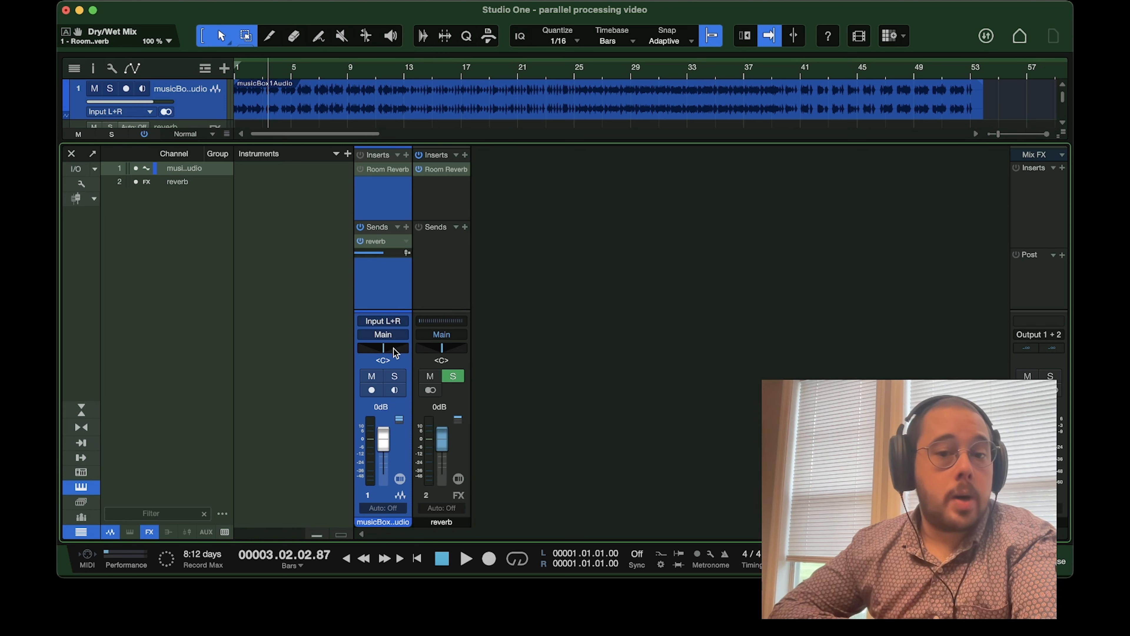
left_click_drag(442, 442, 407, 632)
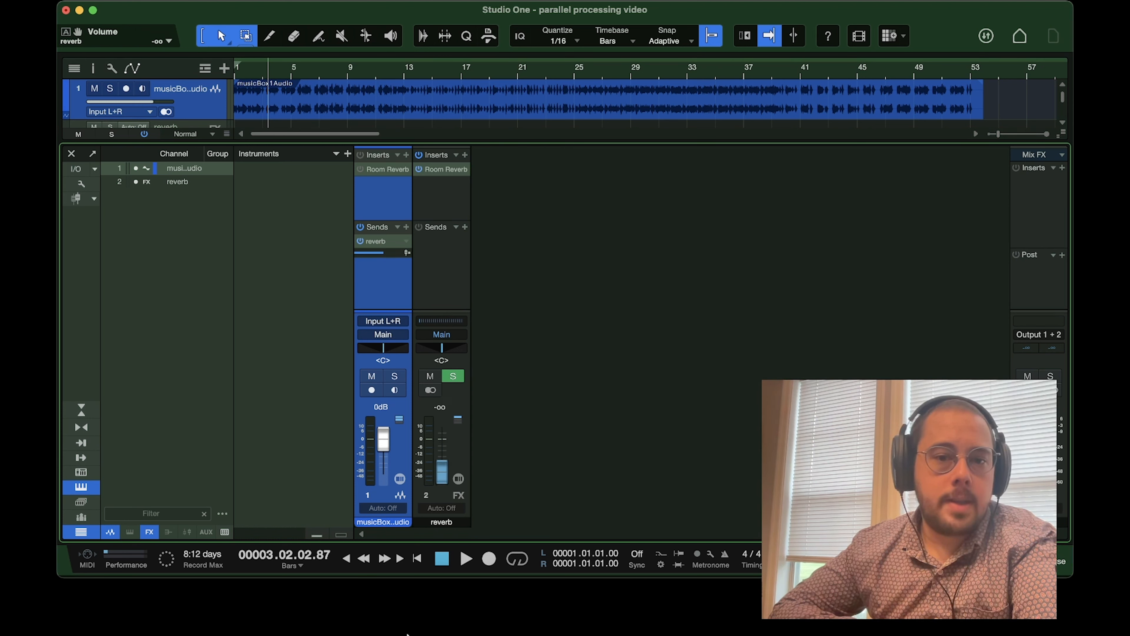
left_click(416, 559)
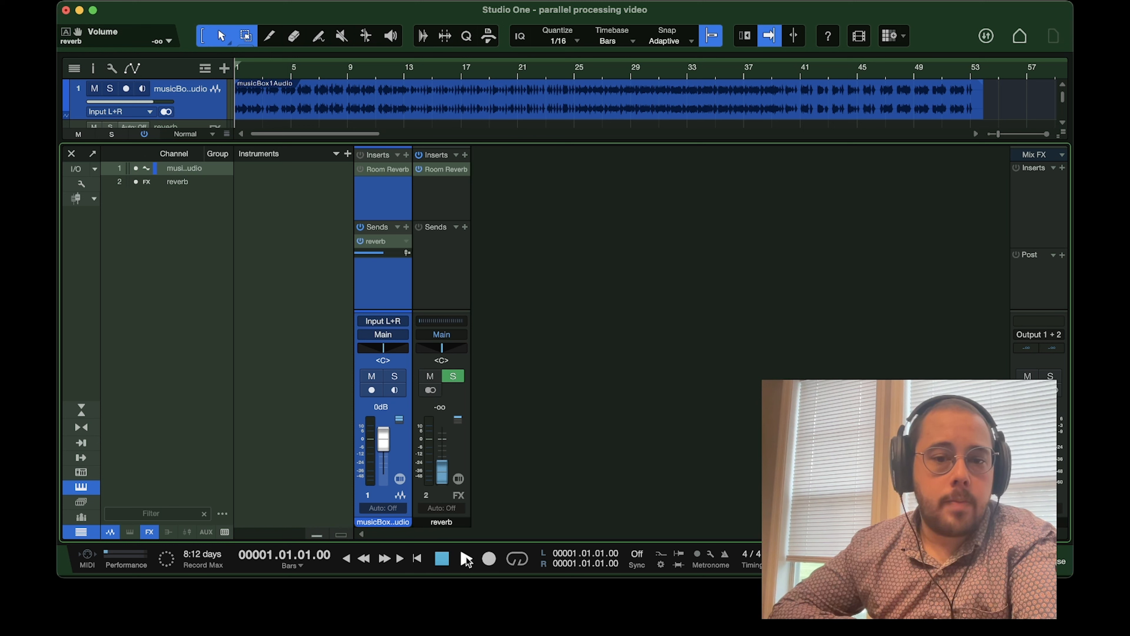
left_click(466, 559)
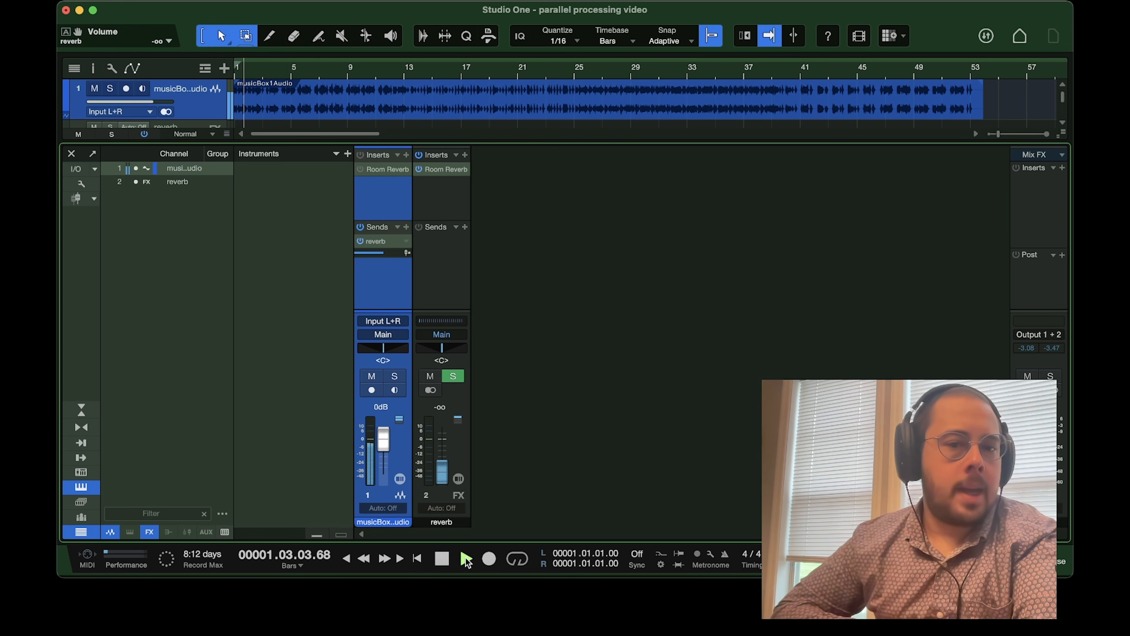
Blend the reverb FX channel in during playback up to about -0.4 dB, lower it to -13.0 dB and stop playback.
left_click_drag(441, 476, 441, 444)
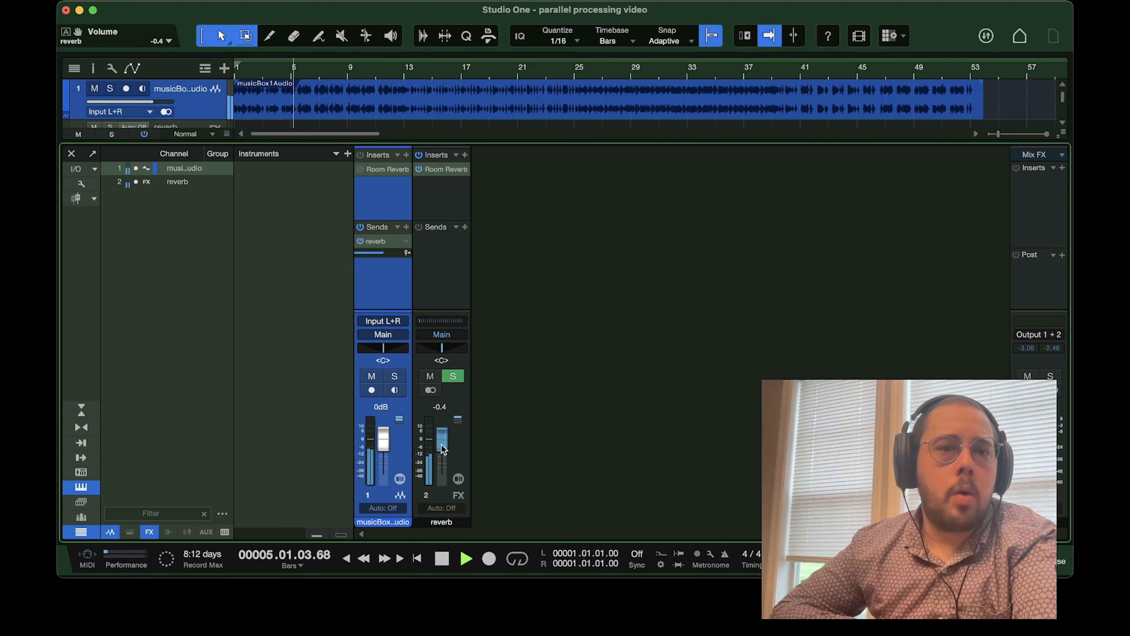
left_click_drag(443, 448, 442, 462)
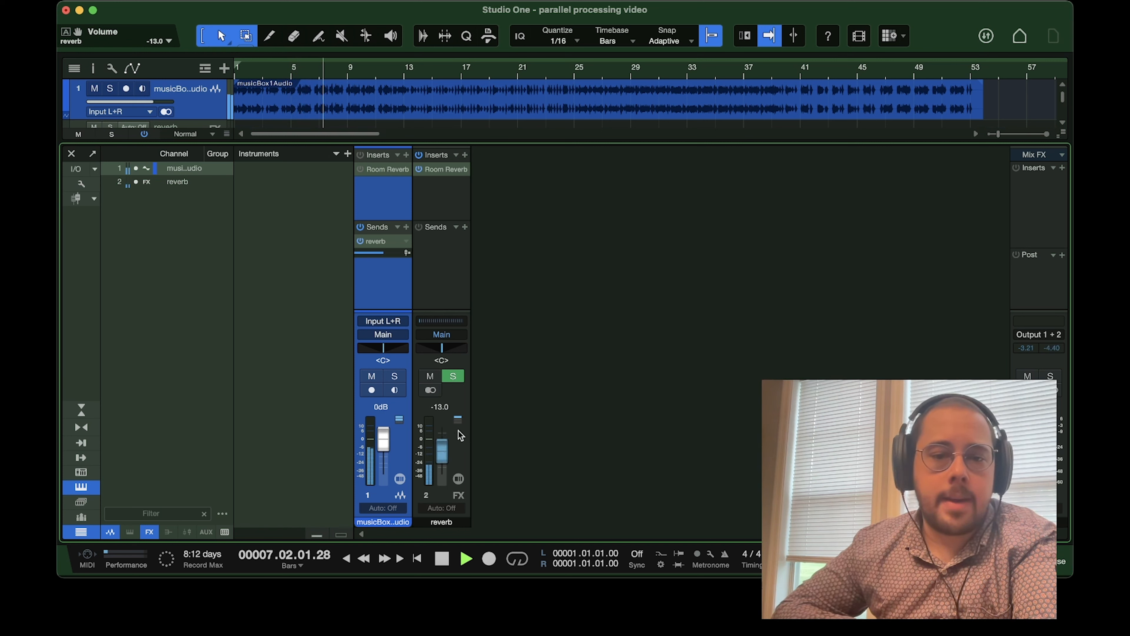
key("space")
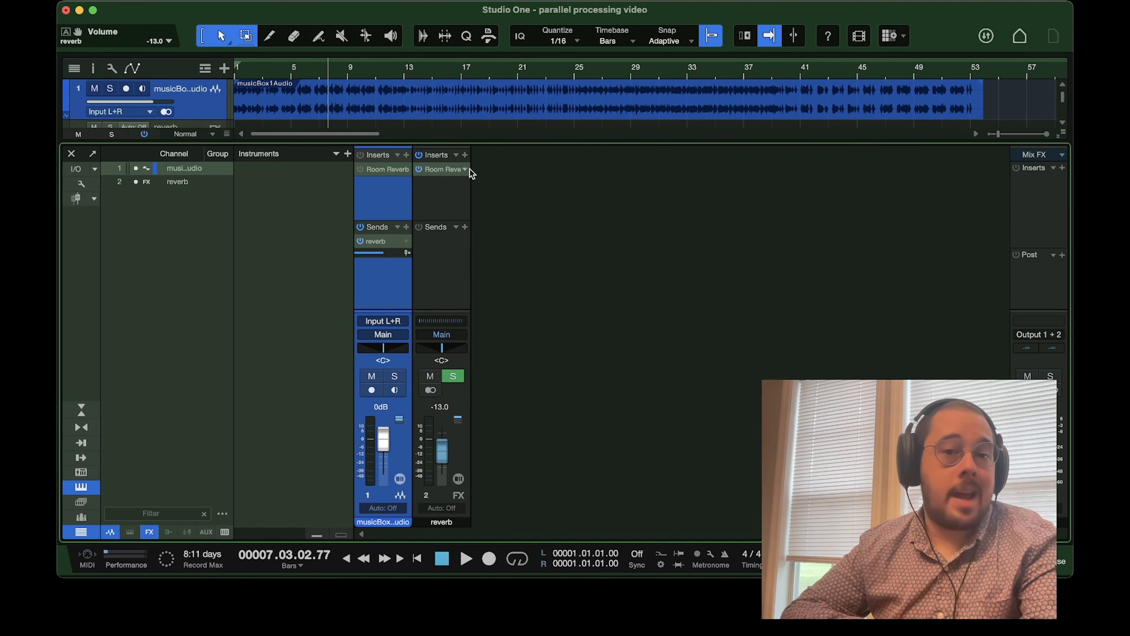
Insert the favorite J37 Stereo effect after Room Reverb on the reverb FX channel and close its plug-in window.
left_click(465, 156)
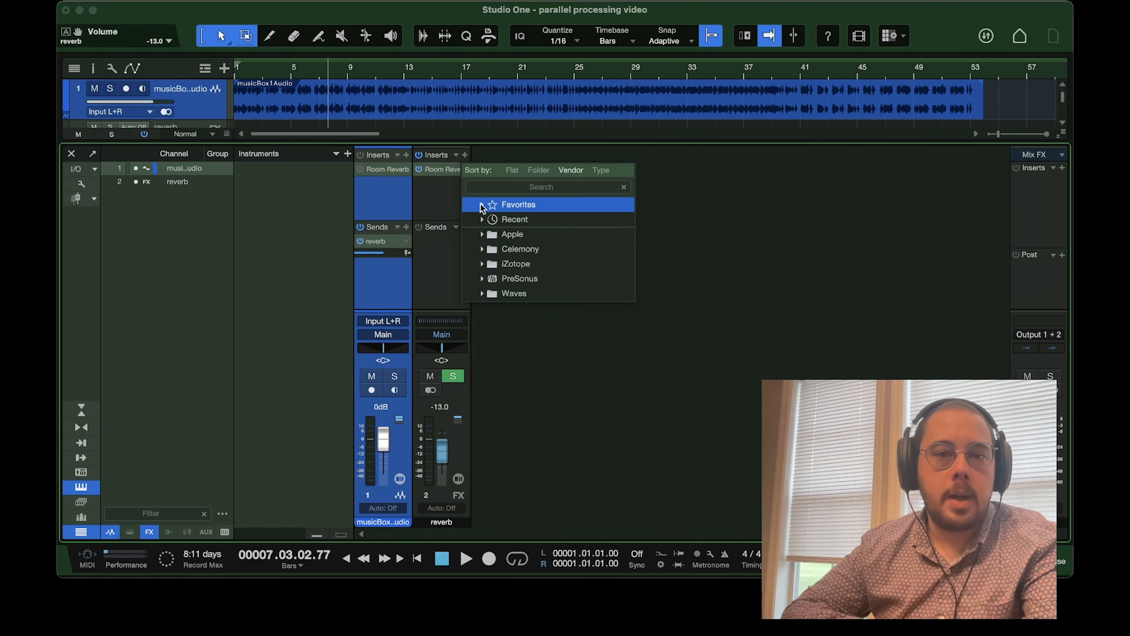
left_click(482, 204)
scroll(592, 506, "down", 4)
scroll(593, 506, "up", 5)
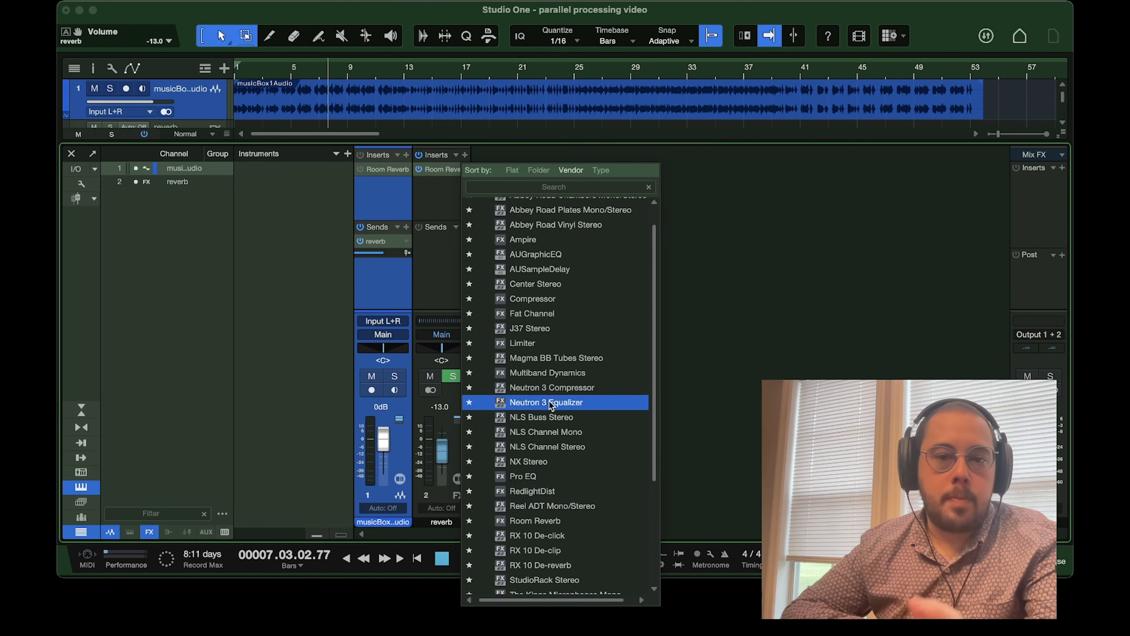
left_click(530, 329)
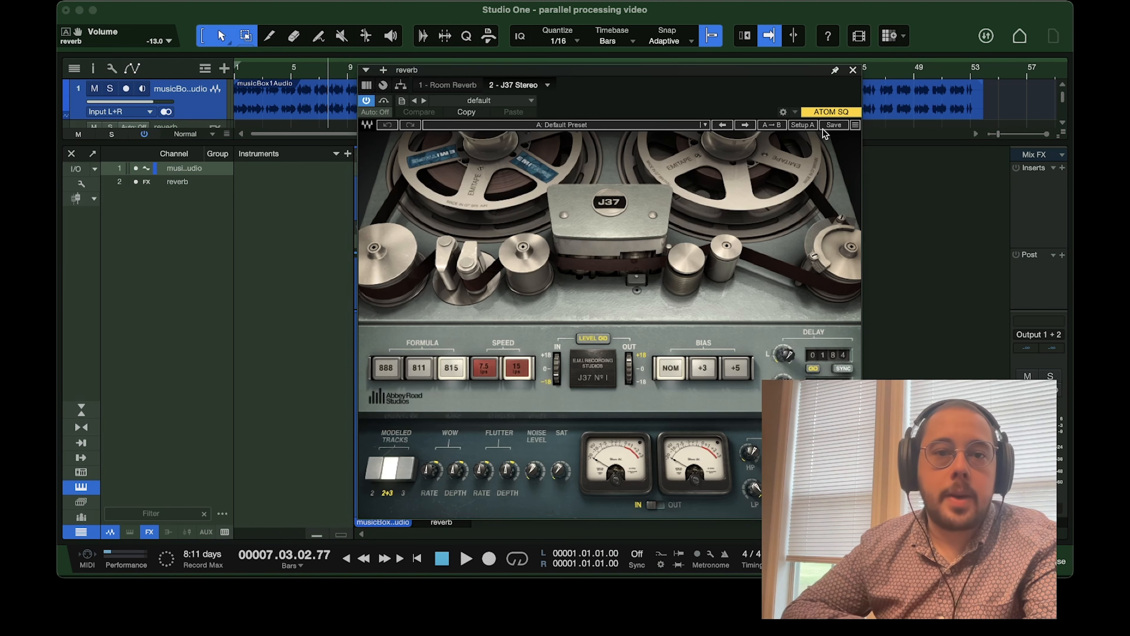
left_click(852, 71)
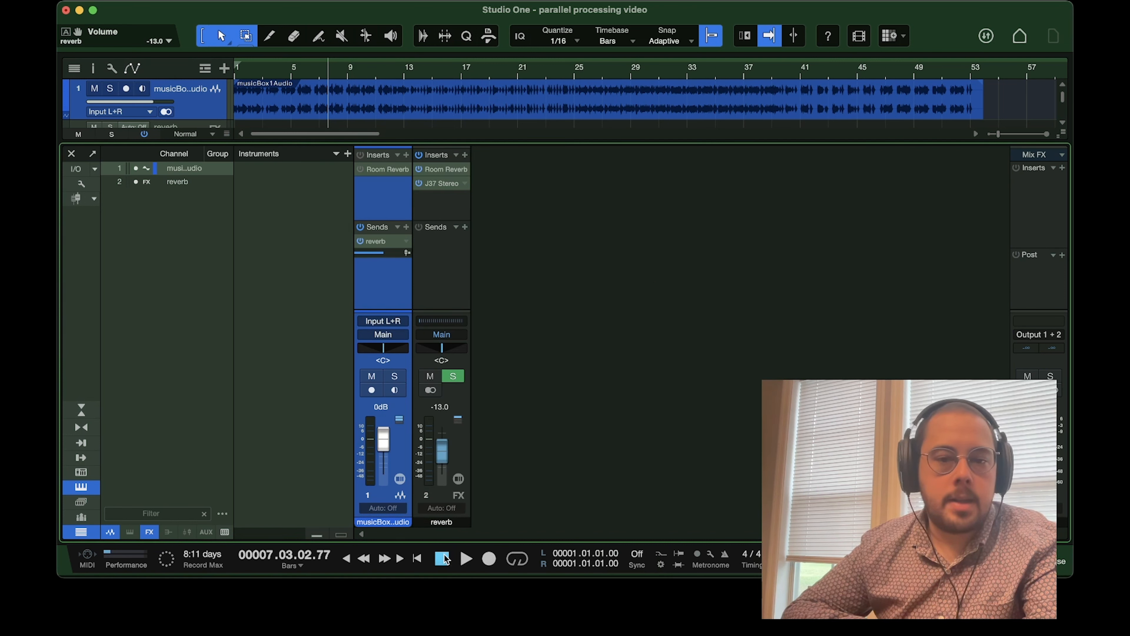
Play from the start and balance the faders, with the reverb channel at about -1.7 dB and musicBox1Audio at about +0.2 dB.
left_click(422, 560)
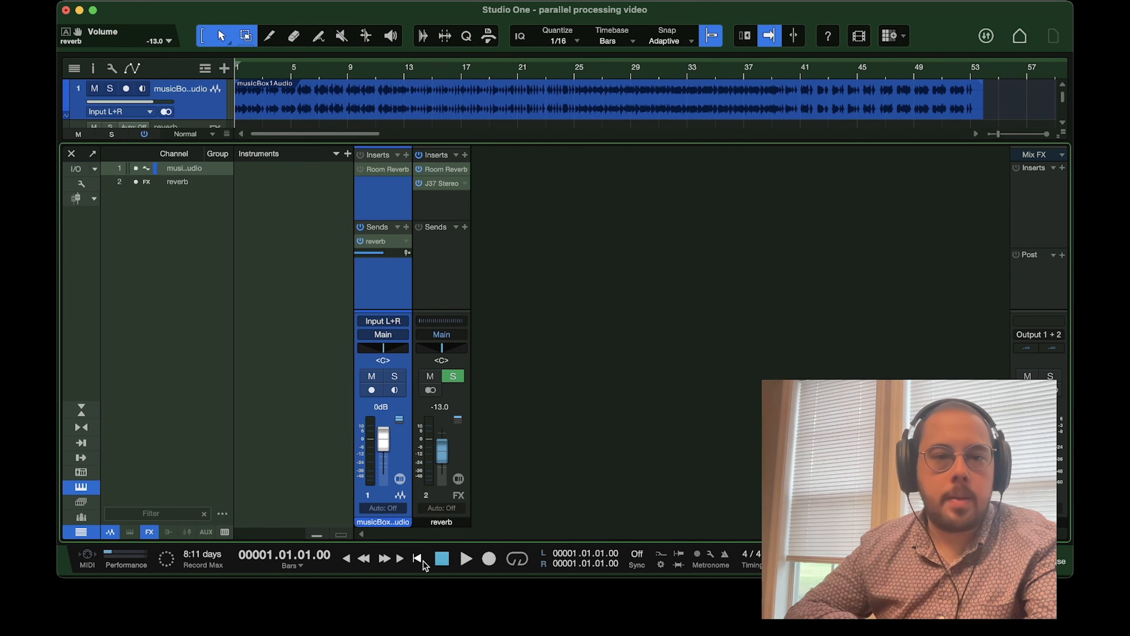
key("space")
left_click_drag(442, 454, 382, 451)
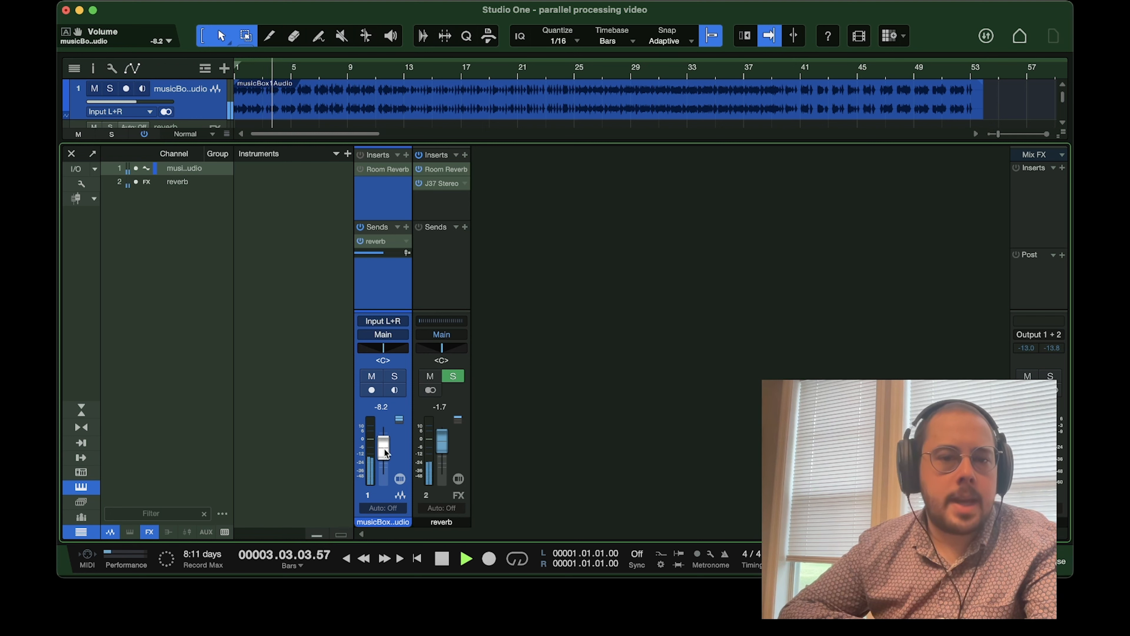
left_click_drag(385, 453, 384, 444)
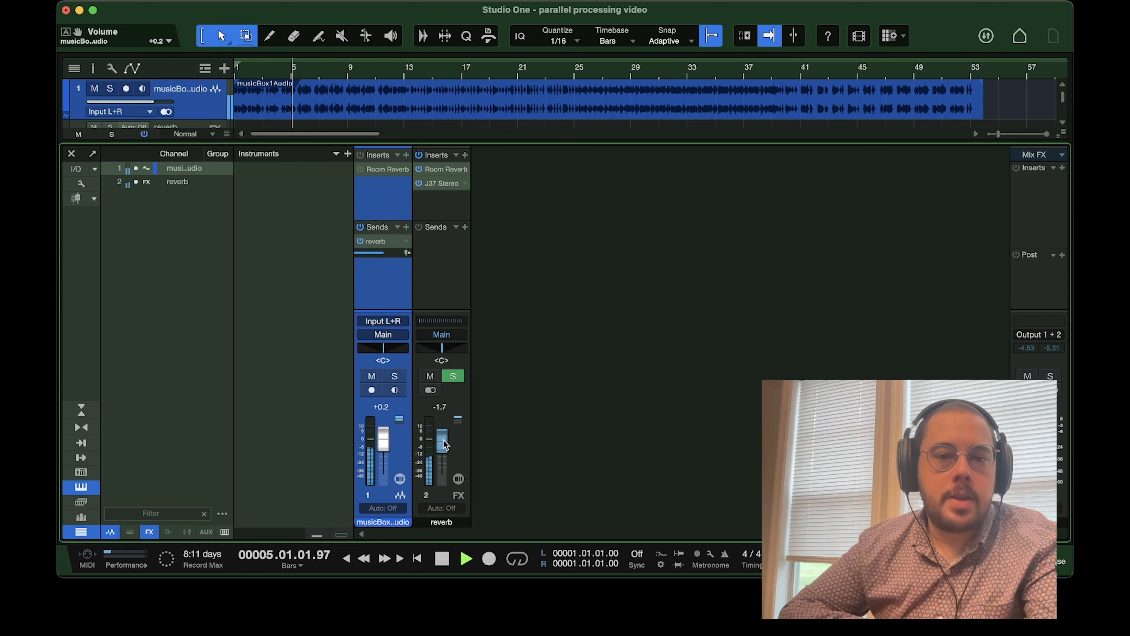
Pan the reverb FX channel hard right and the musicBox1Audio channel hard left during playback, and stop playback.
left_click_drag(441, 352, 591, 328)
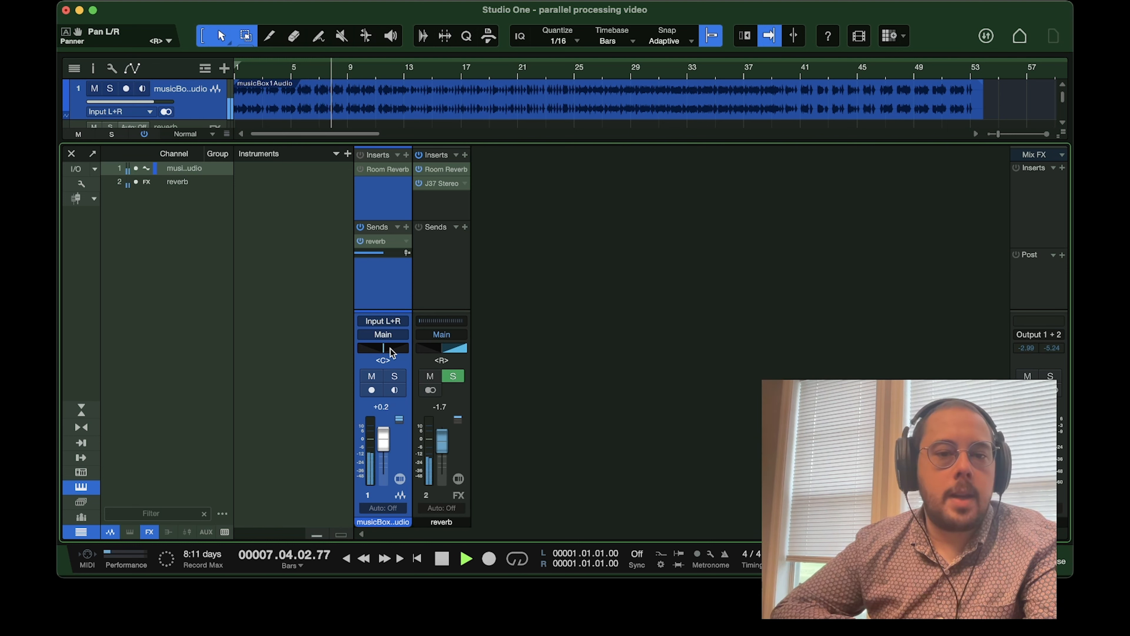
left_click_drag(385, 350, 225, 346)
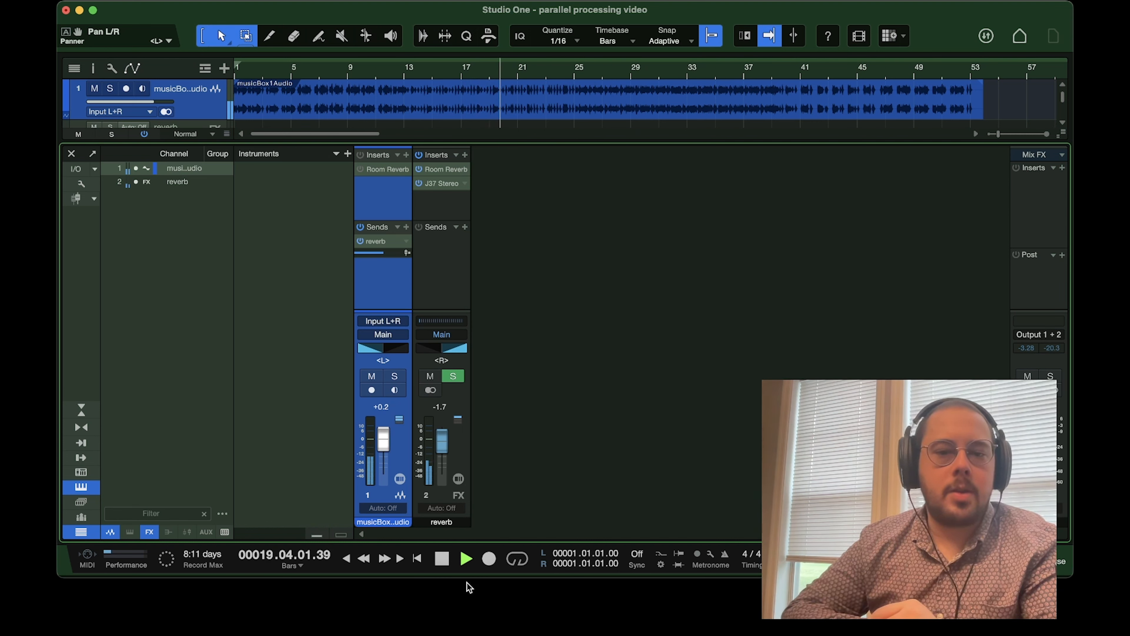
left_click(436, 562)
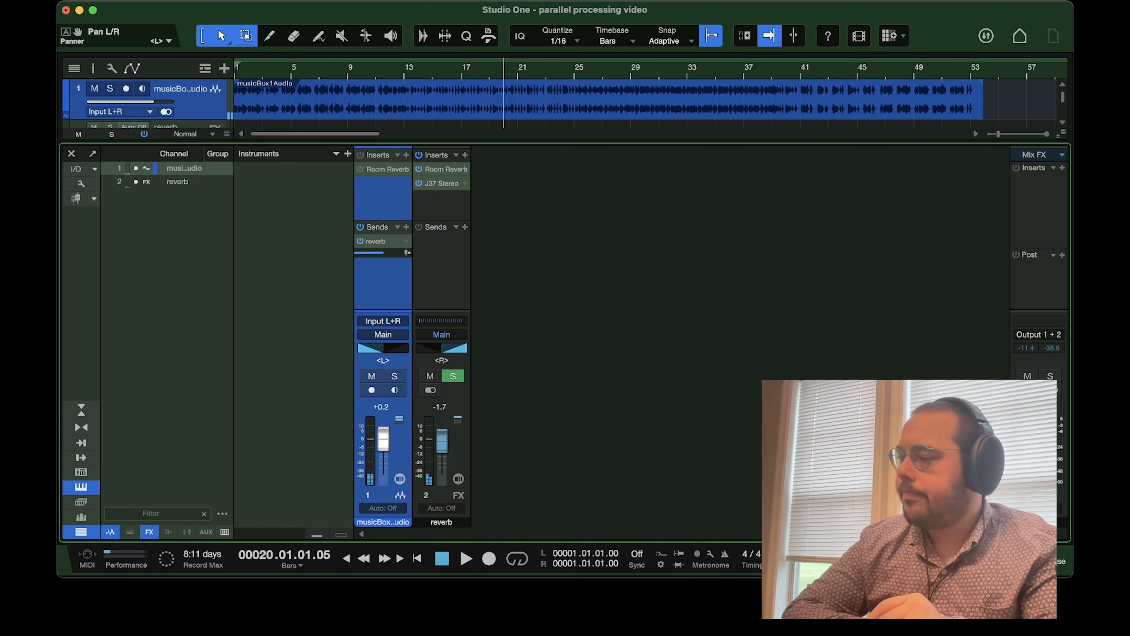